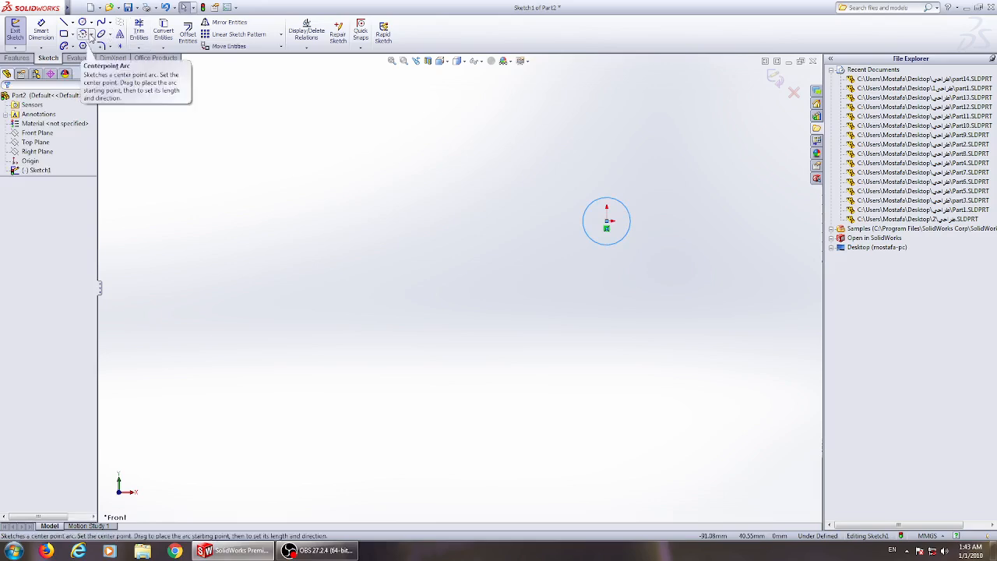
# Step: Sketch a centerpoint arc of about 9.3 mm radius around the origin circle, leaving its left side open
pyautogui.click(91, 35)
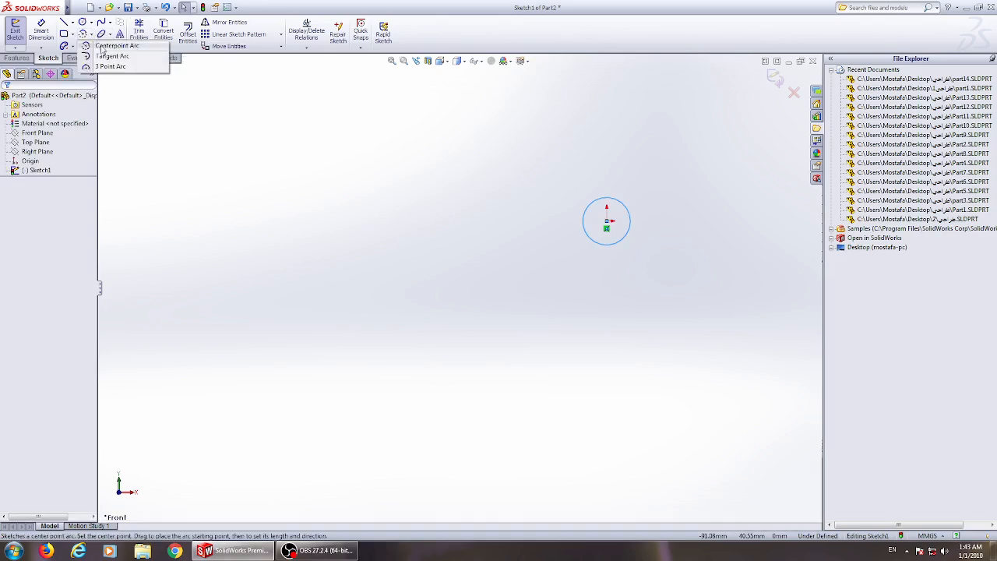
pyautogui.click(109, 46)
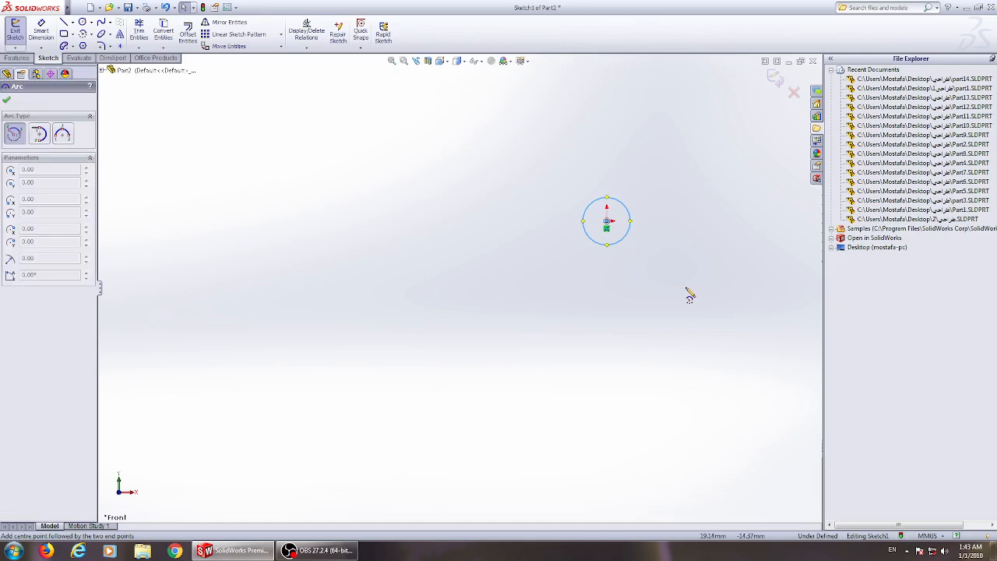
pyautogui.click(607, 222)
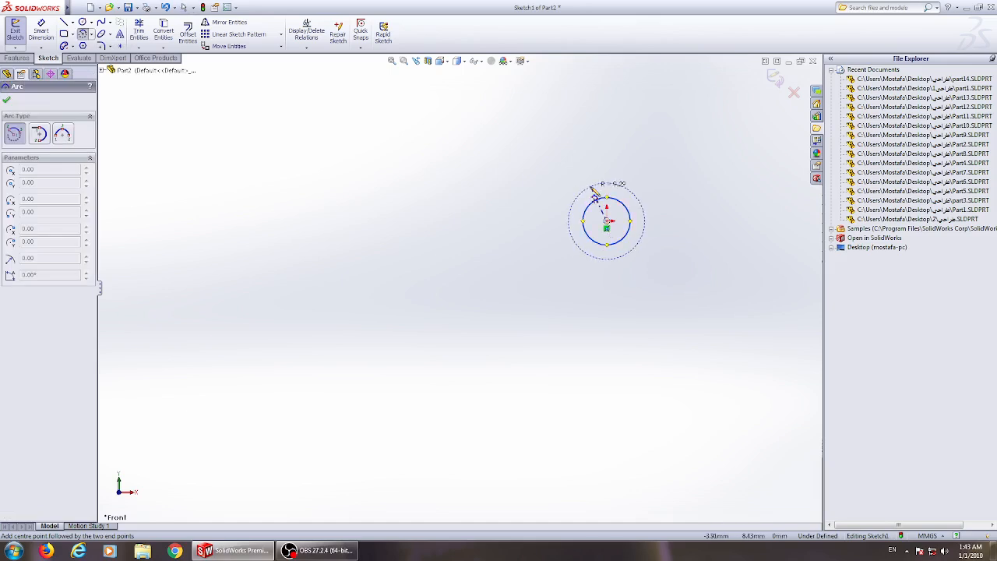
pyautogui.click(594, 191)
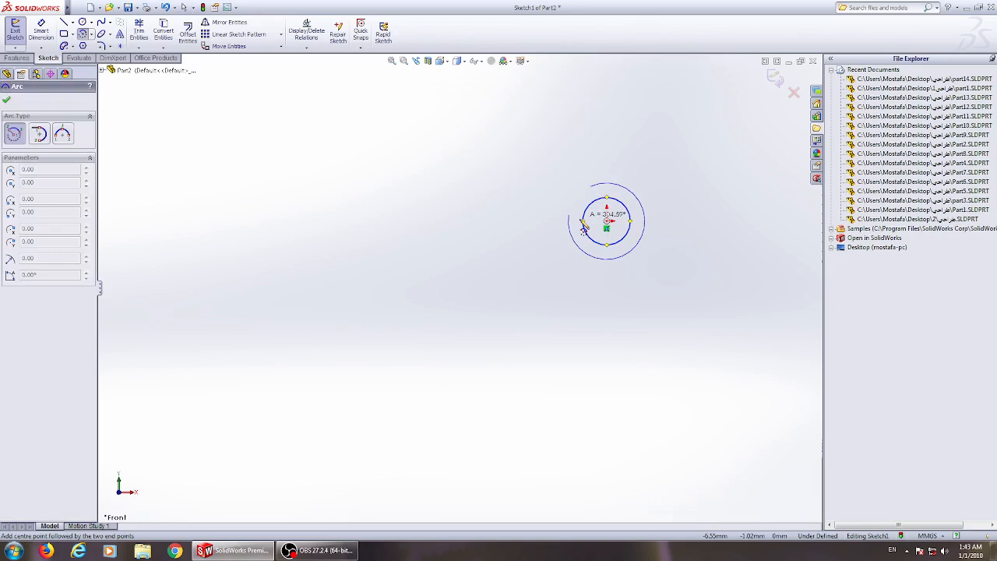
pyautogui.click(592, 258)
pyautogui.press('Escape')
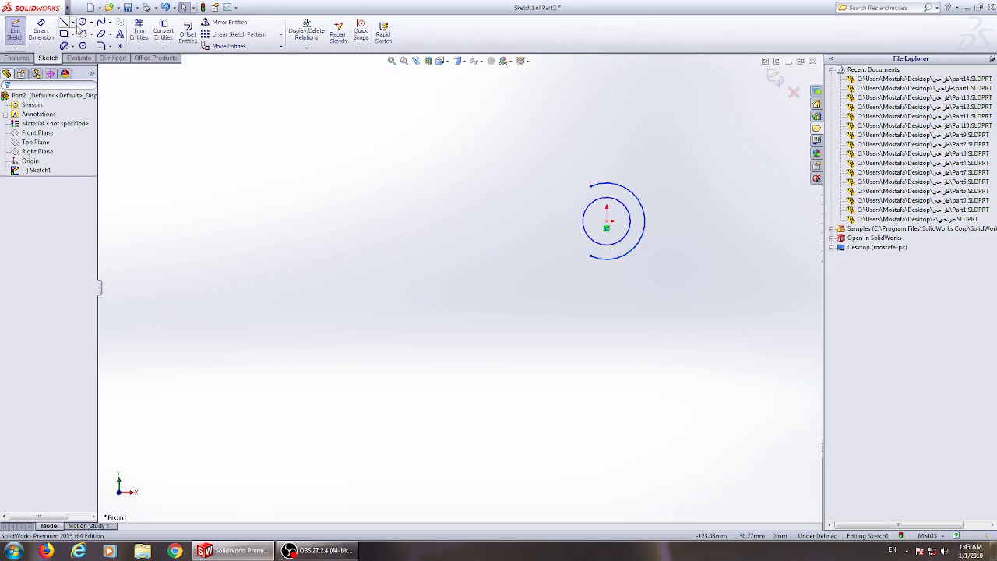
# Step: Draw a horizontal centerline through the origin, from just right of the arc to far left of it
pyautogui.click(73, 23)
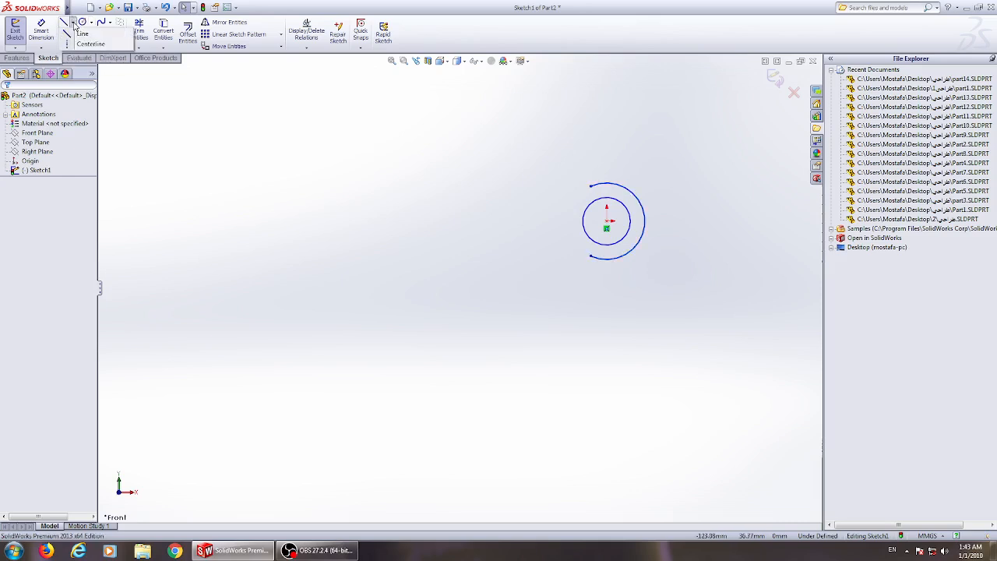
pyautogui.click(86, 47)
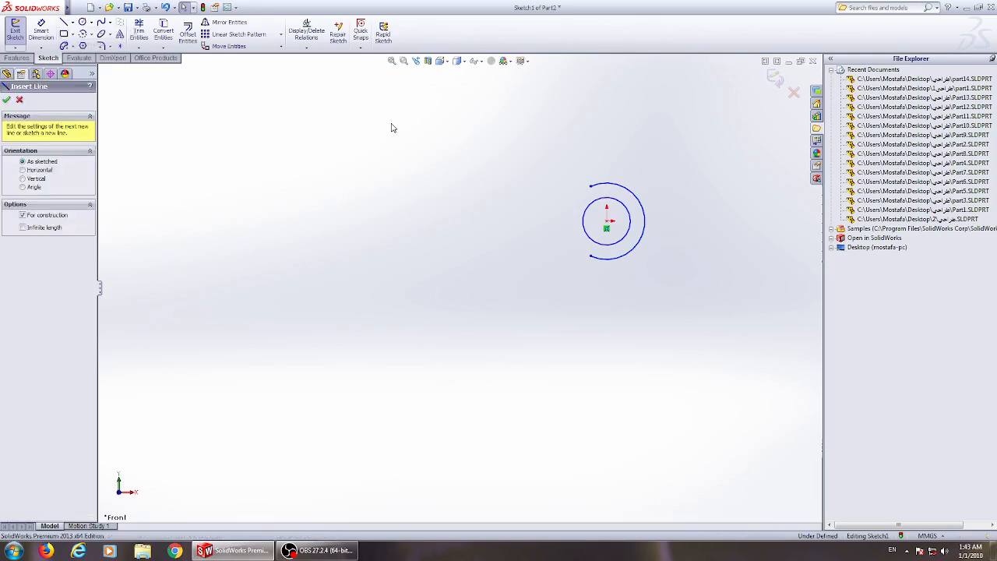
pyautogui.click(663, 220)
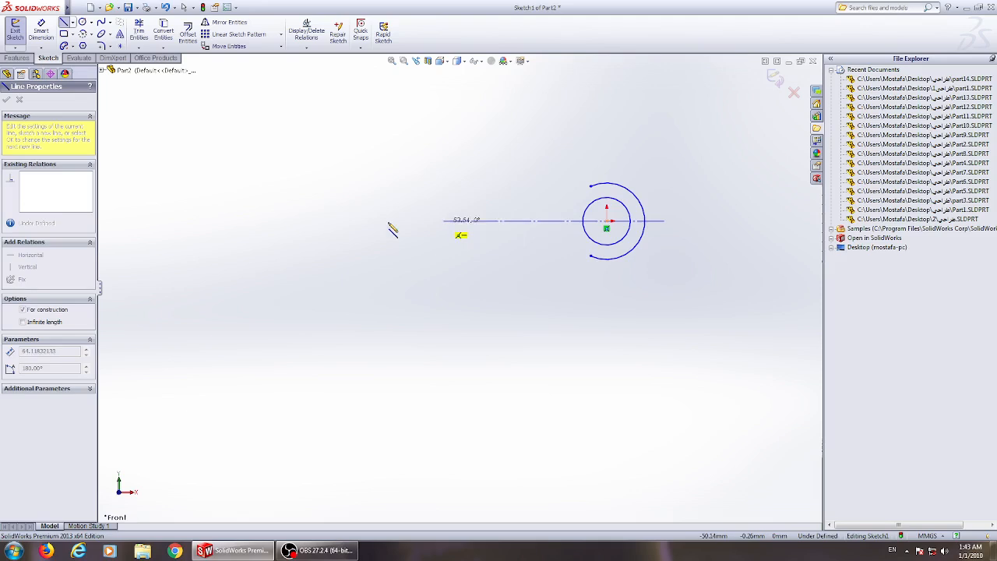
pyautogui.click(307, 222)
pyautogui.press('Escape')
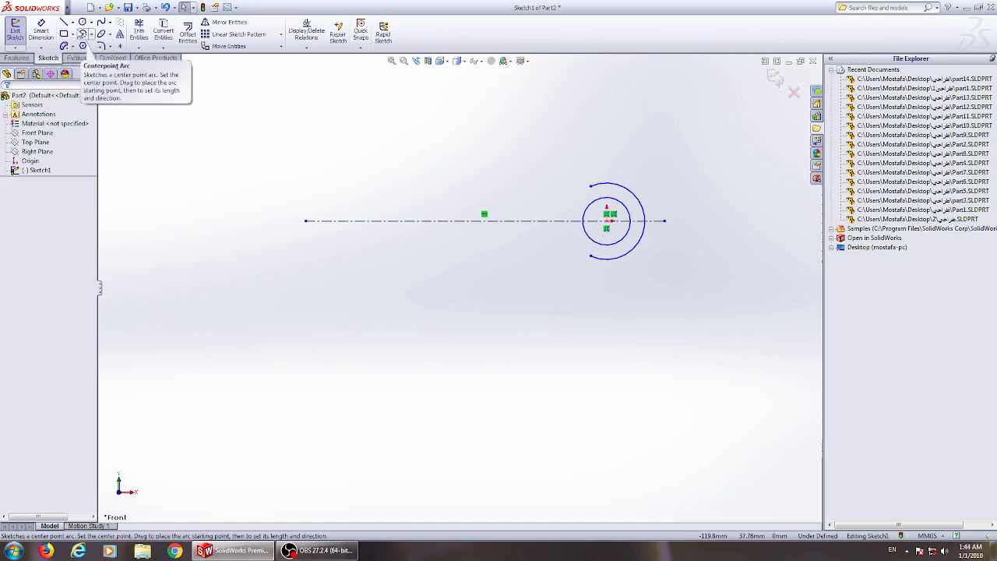
# Step: Sketch a centerpoint arc slot about the origin, starting on the centerline and curving downward, about 46.6 mm radius, 29.5° sweep and 10.3 mm wide
pyautogui.click(73, 46)
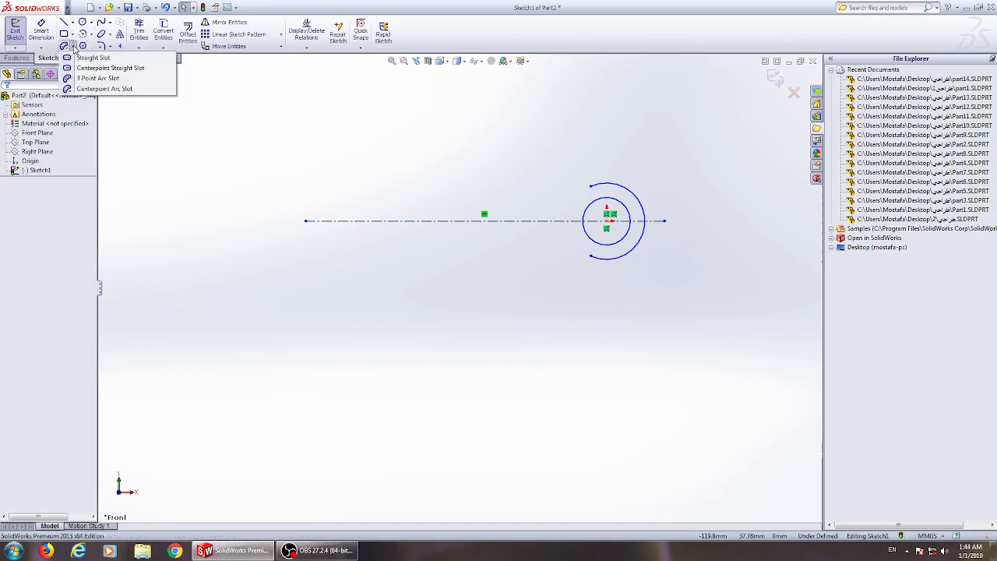
pyautogui.click(88, 89)
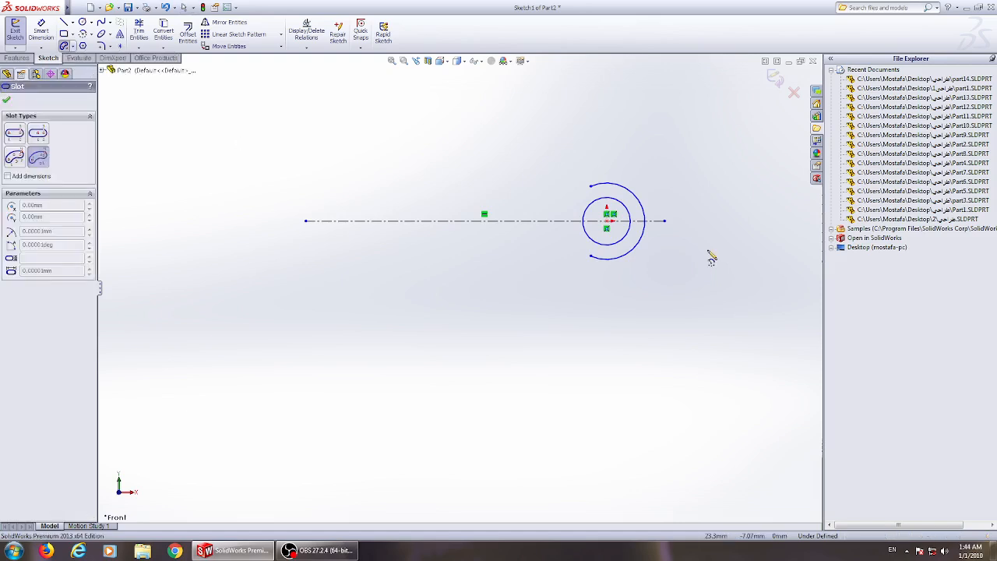
pyautogui.click(608, 221)
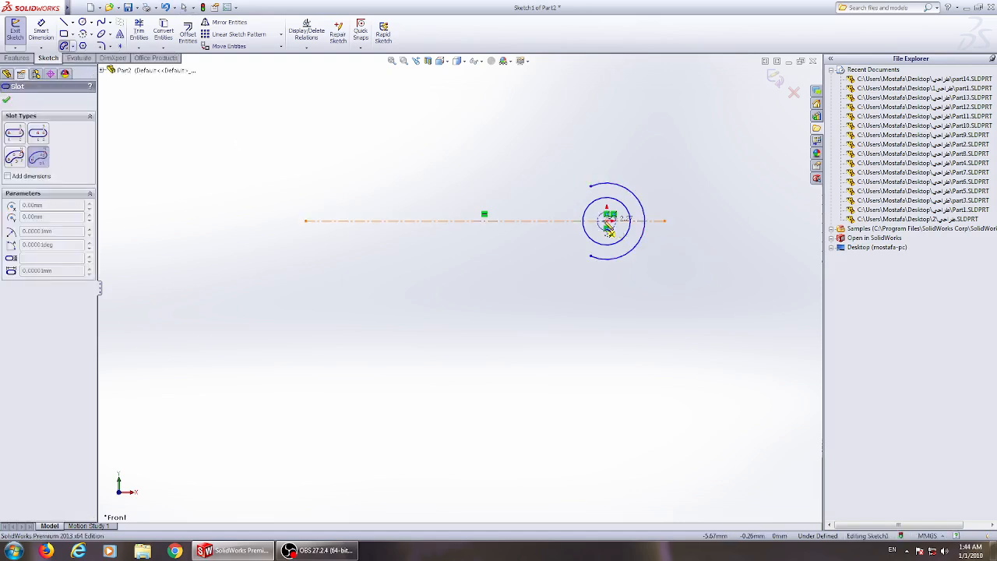
pyautogui.click(415, 221)
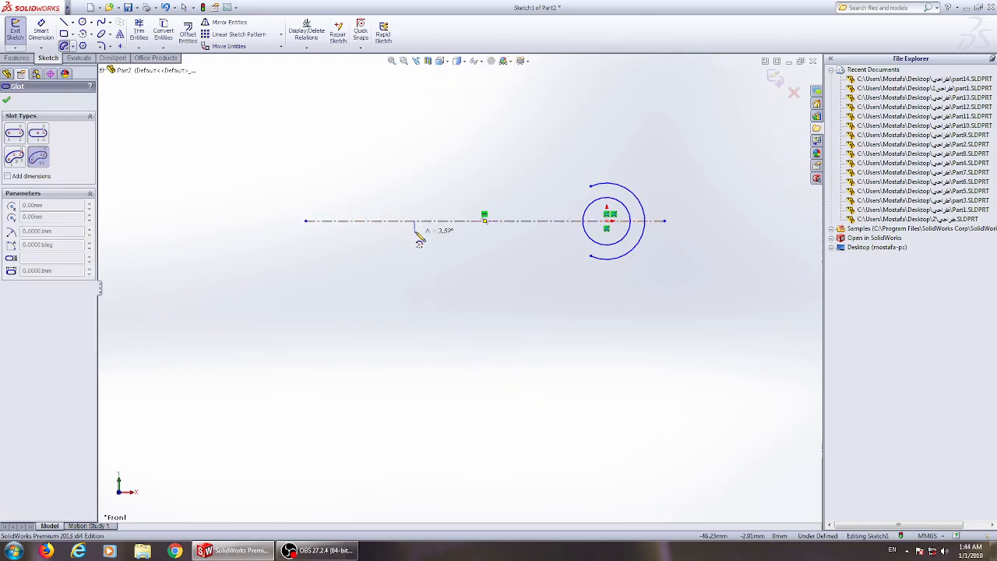
pyautogui.click(457, 312)
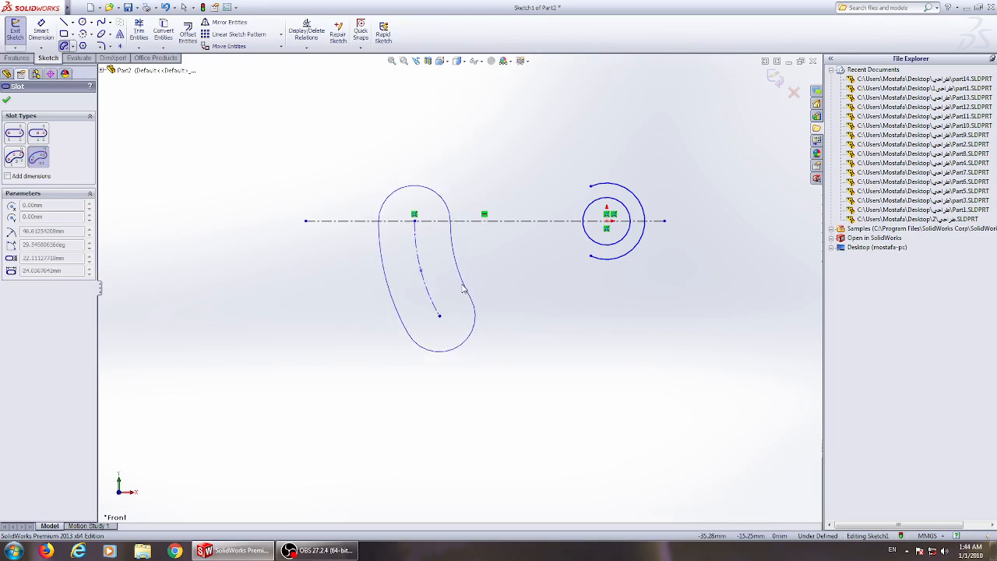
pyautogui.click(451, 289)
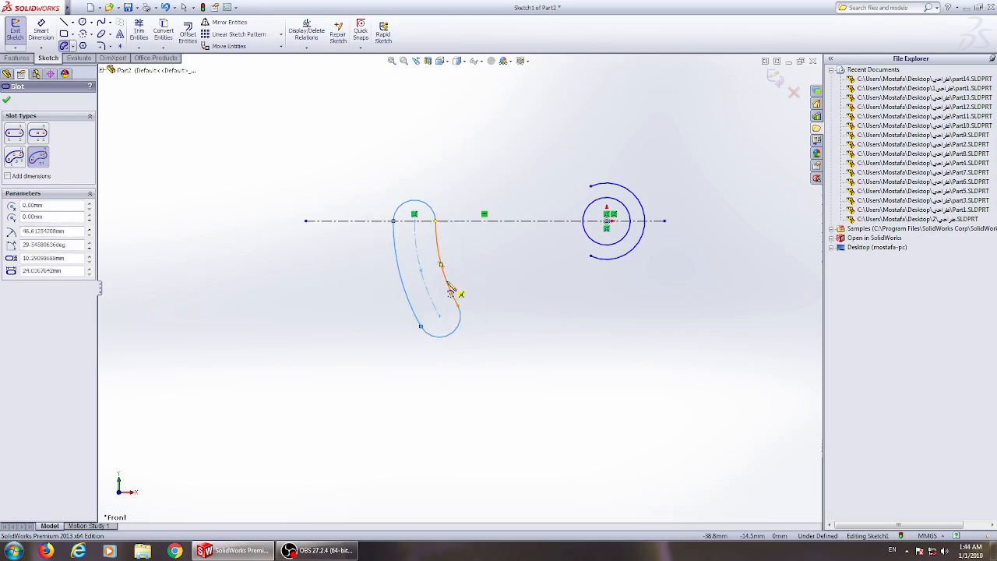
pyautogui.press('Escape')
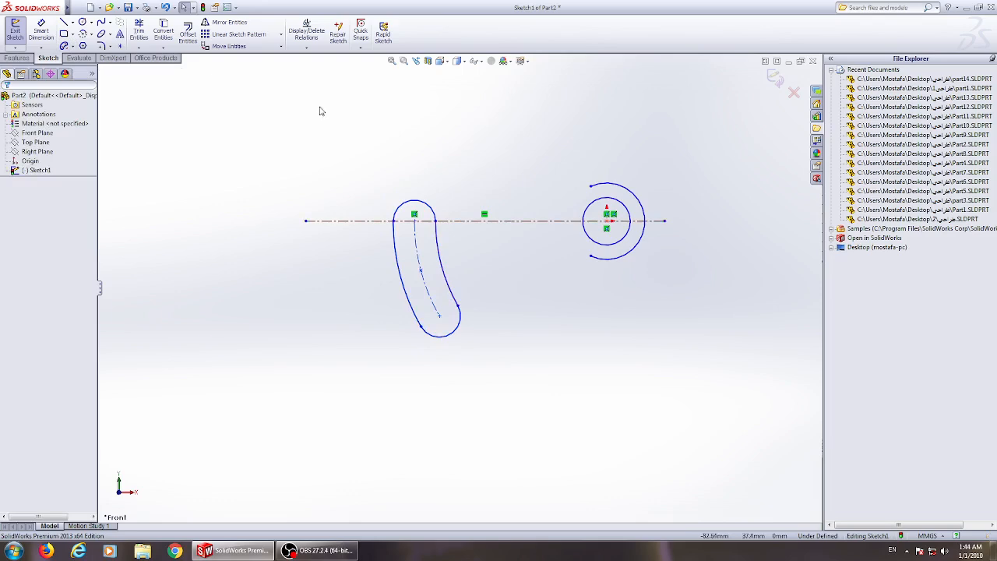
# Step: Sketch a centerpoint arc of about 11.6 mm radius around the slot's upper end center, sweeping over the left side to the slot's outer edge
pyautogui.click(90, 34)
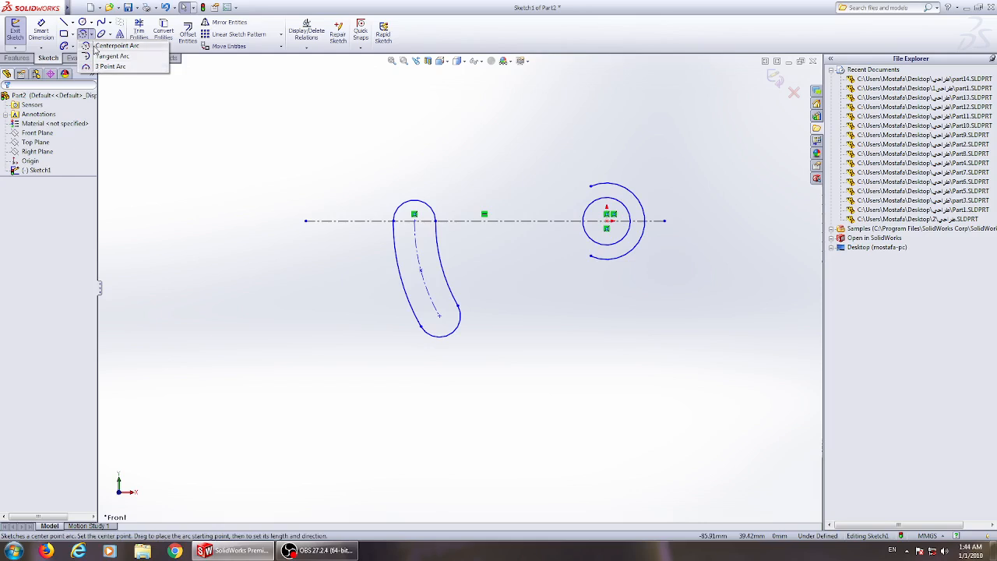
pyautogui.click(109, 45)
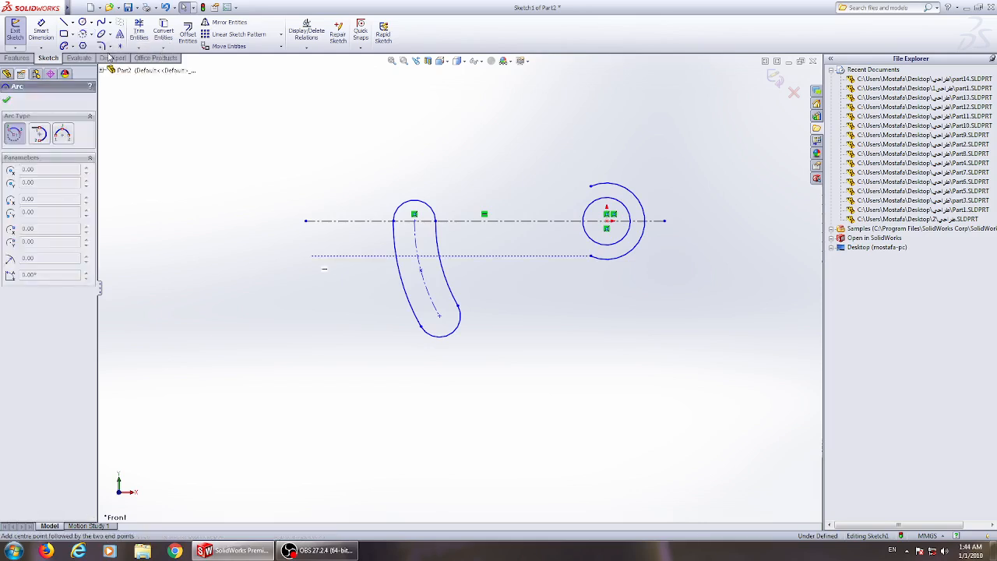
pyautogui.click(415, 215)
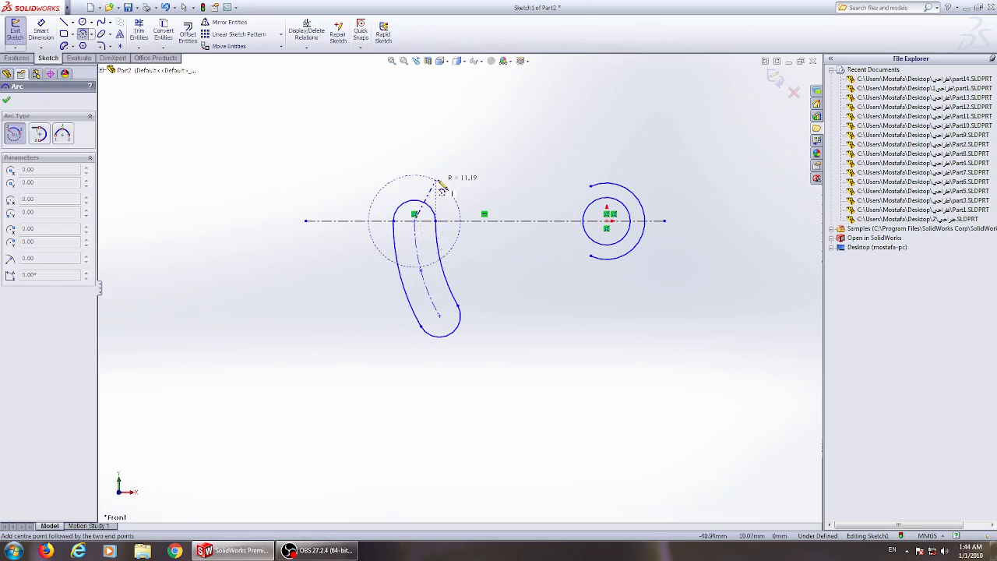
pyautogui.click(448, 188)
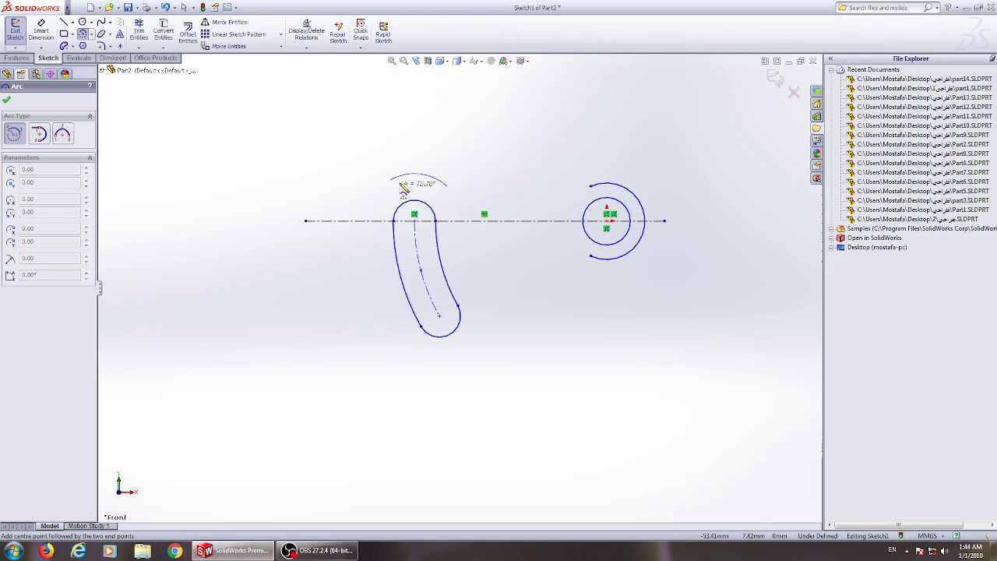
pyautogui.click(401, 275)
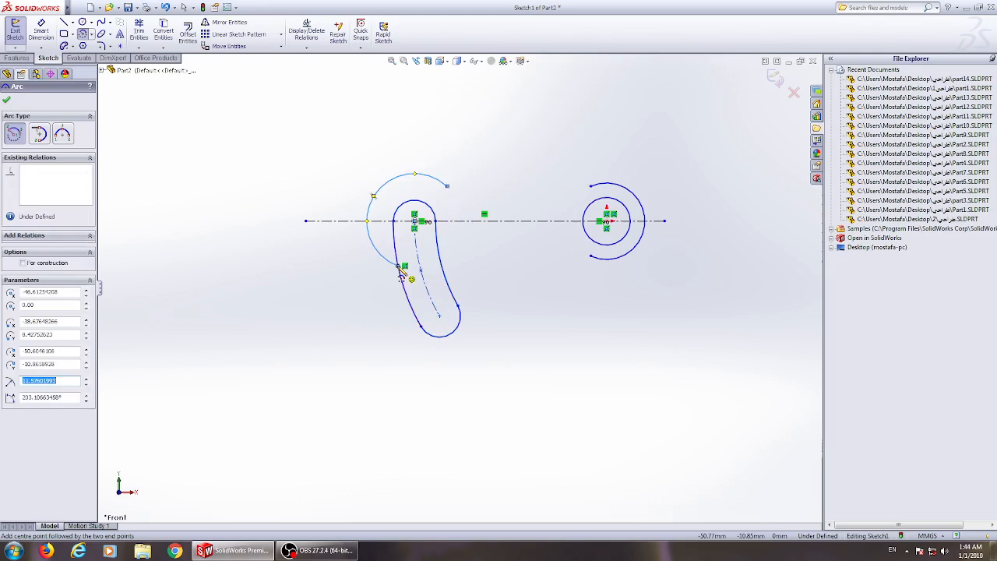
pyautogui.press('Escape')
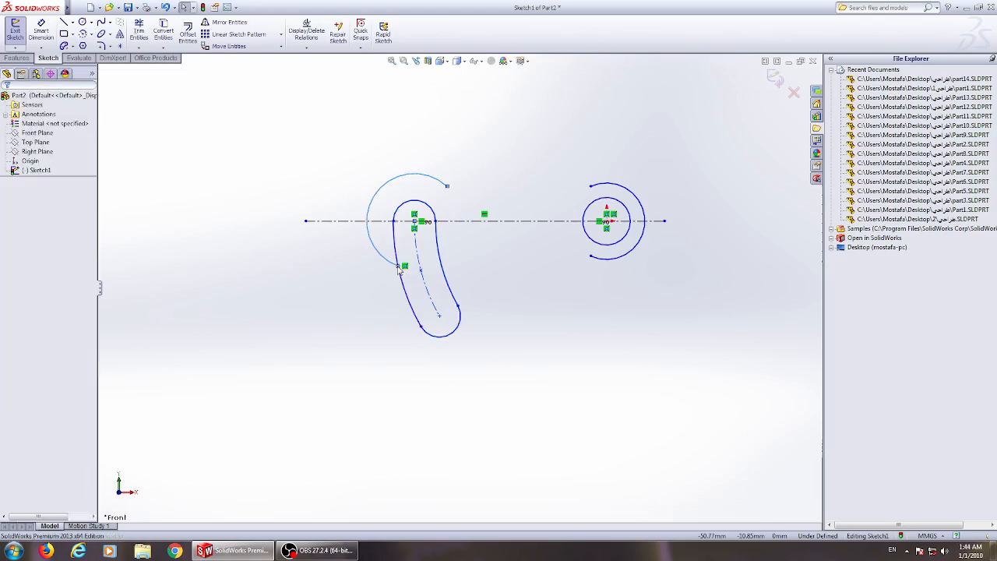
# Step: Dimension the open arc around the origin circle with a radius of 10 mm
pyautogui.click(42, 31)
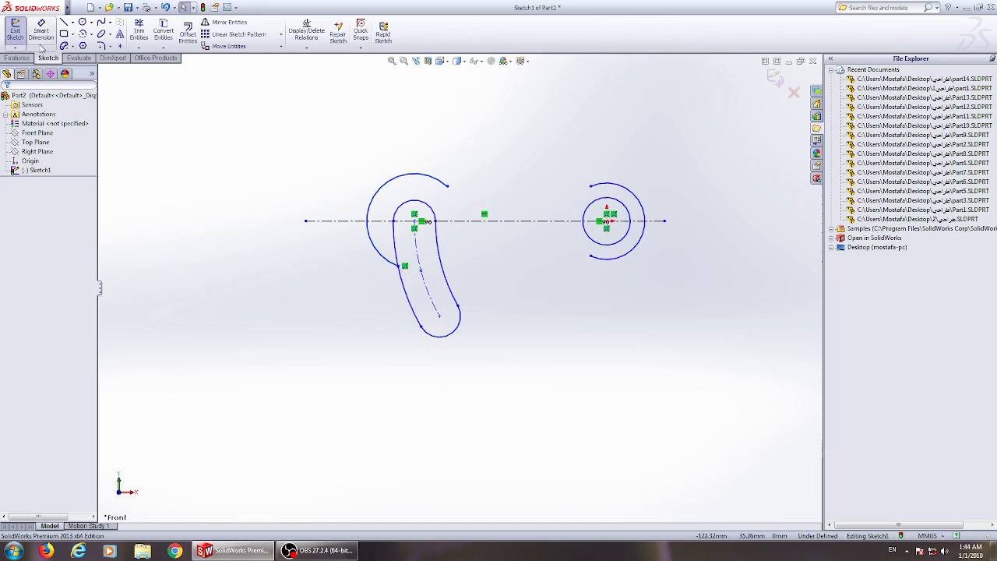
pyautogui.click(638, 193)
pyautogui.click(661, 184)
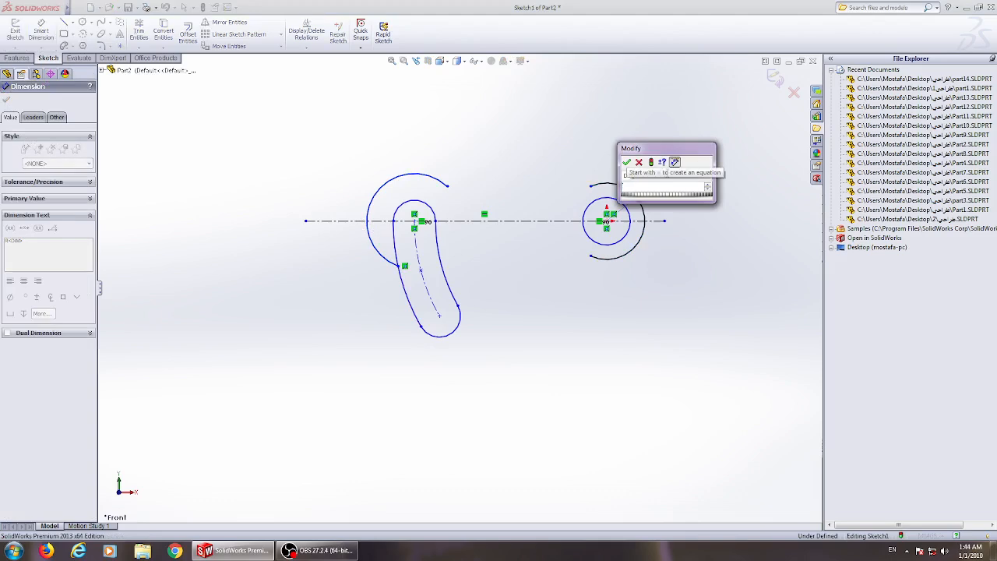
pyautogui.write('10')
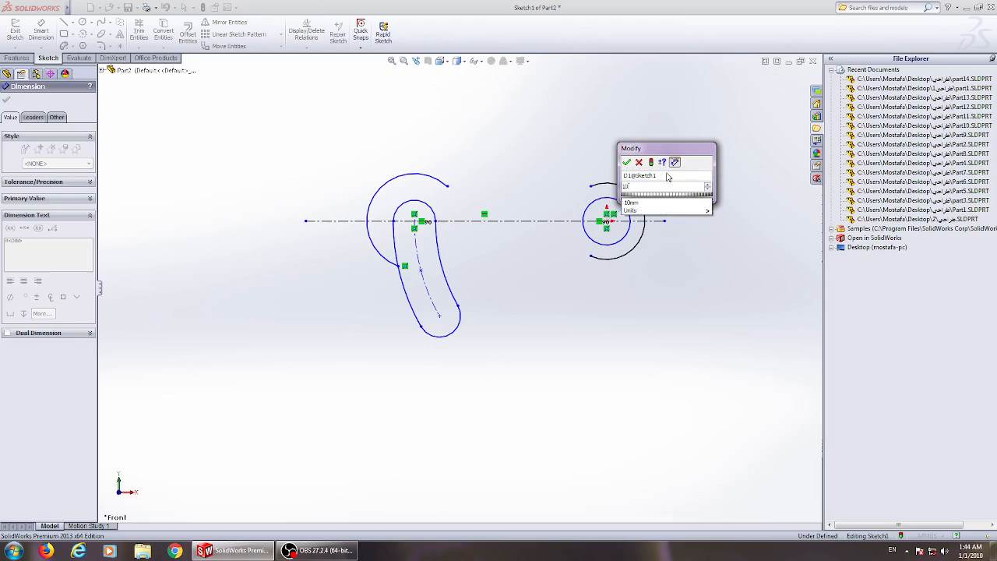
pyautogui.click(627, 163)
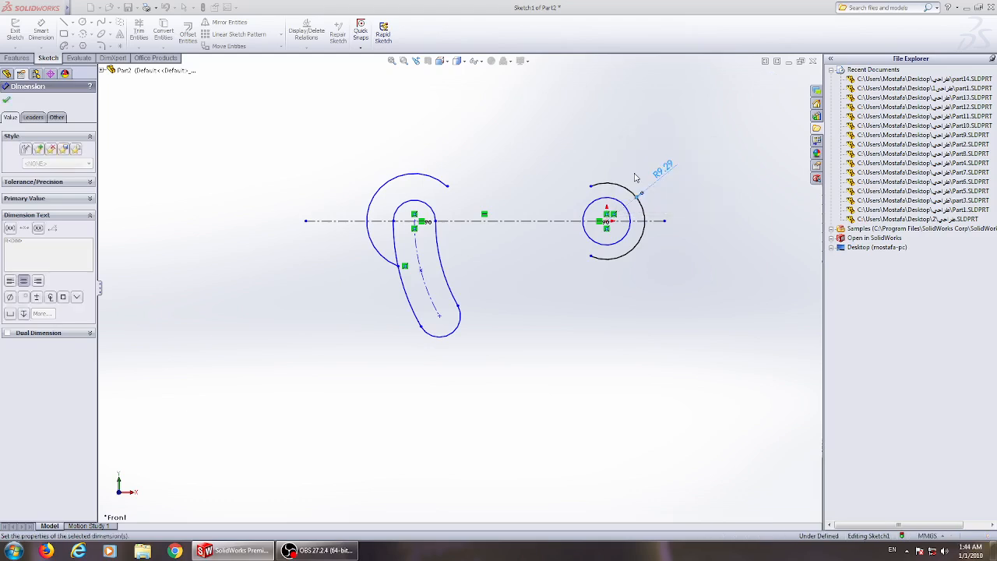
# Step: Dimension the circle at the origin with a diameter of 12 mm
pyautogui.click(632, 213)
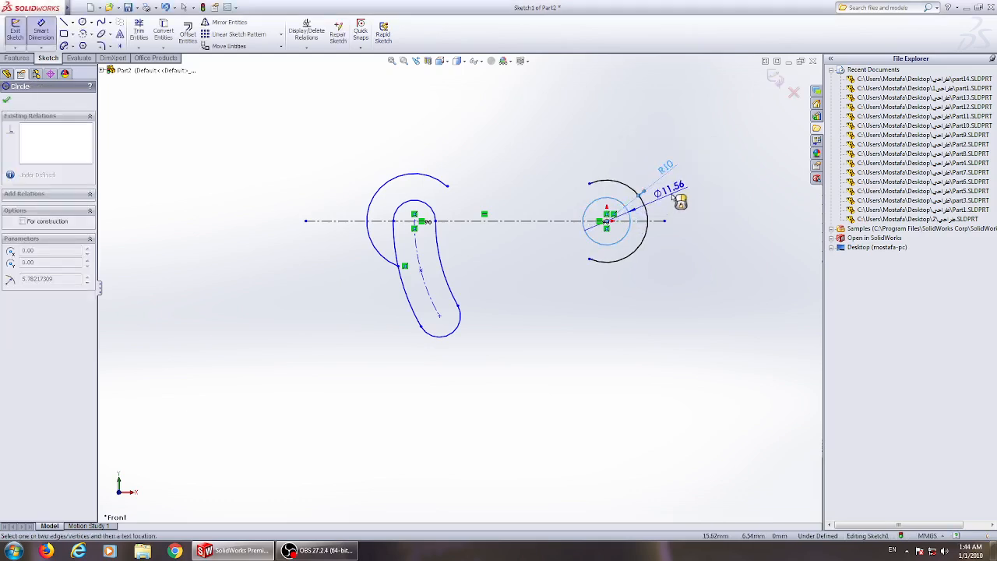
pyautogui.click(678, 200)
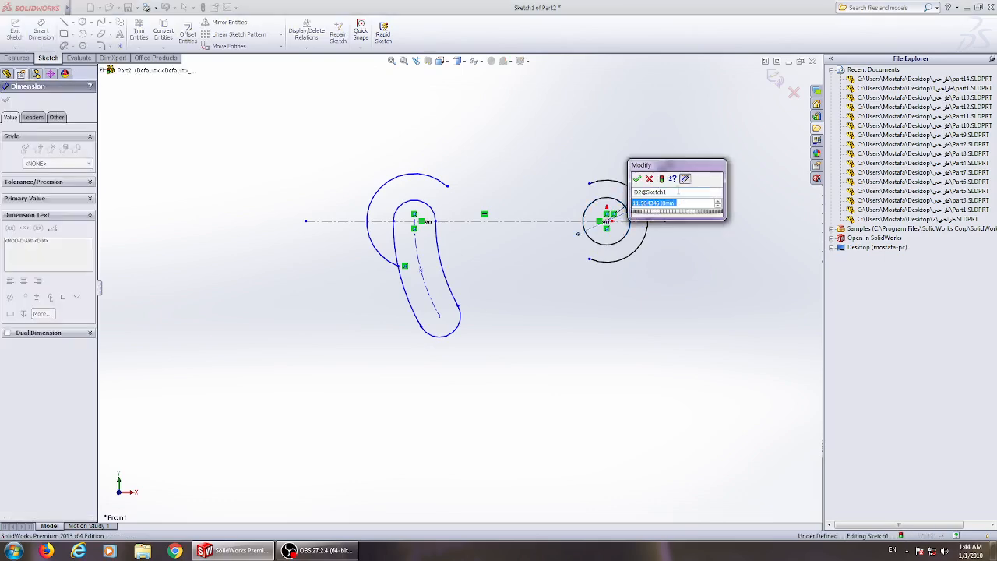
pyautogui.write('12')
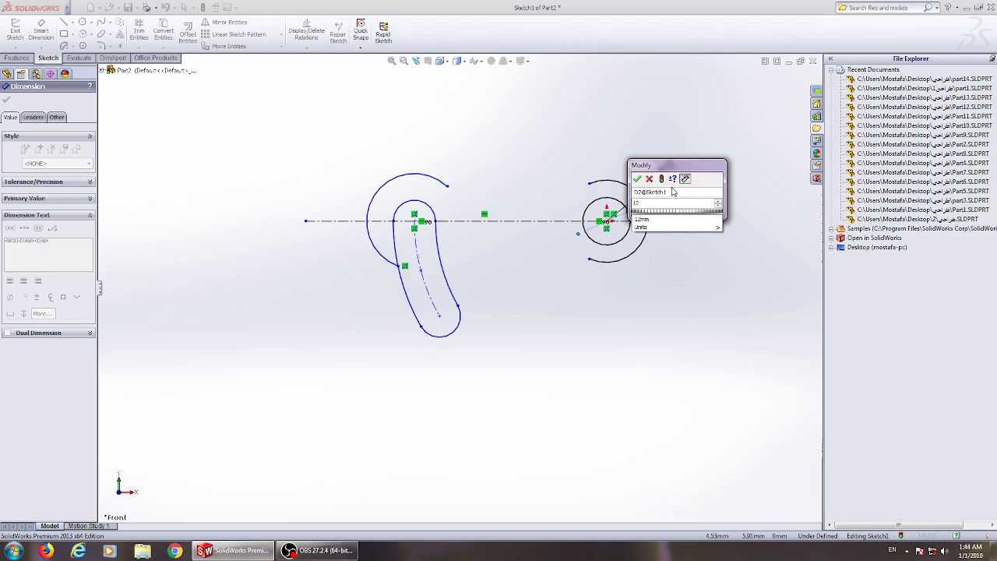
pyautogui.click(638, 179)
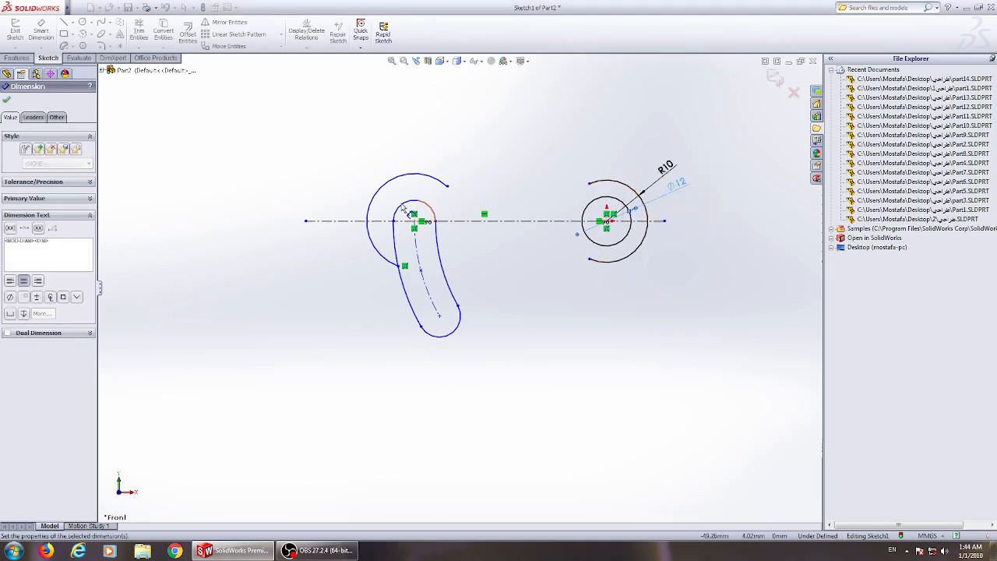
# Step: Dimension the large arc around the slot's upper end with a radius of 25 mm
pyautogui.click(377, 190)
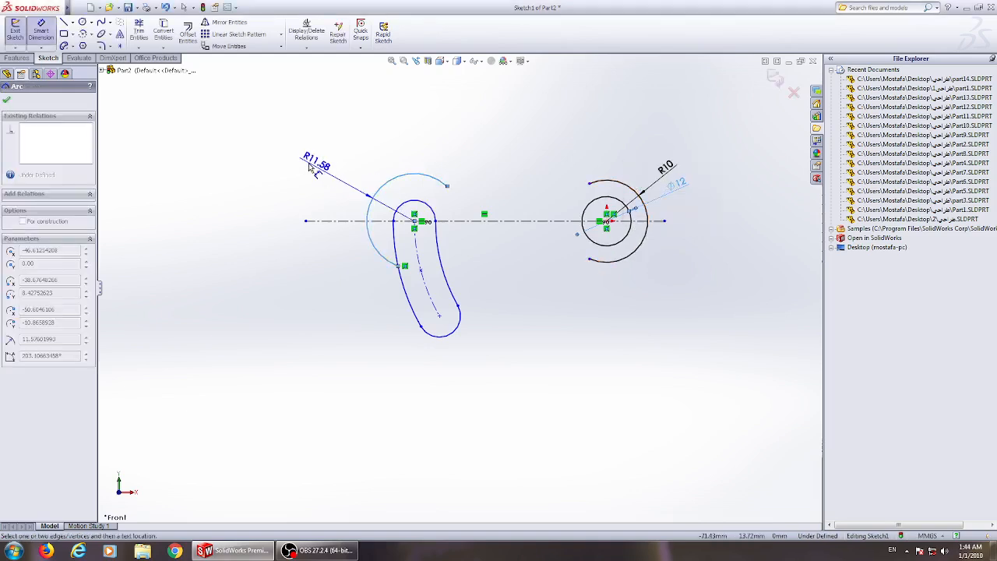
pyautogui.click(310, 164)
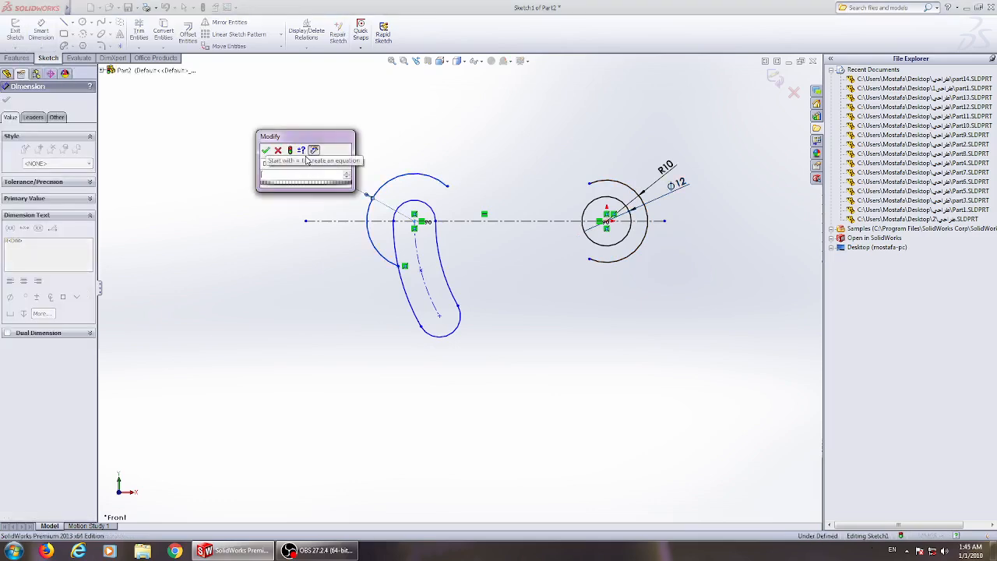
pyautogui.write('25')
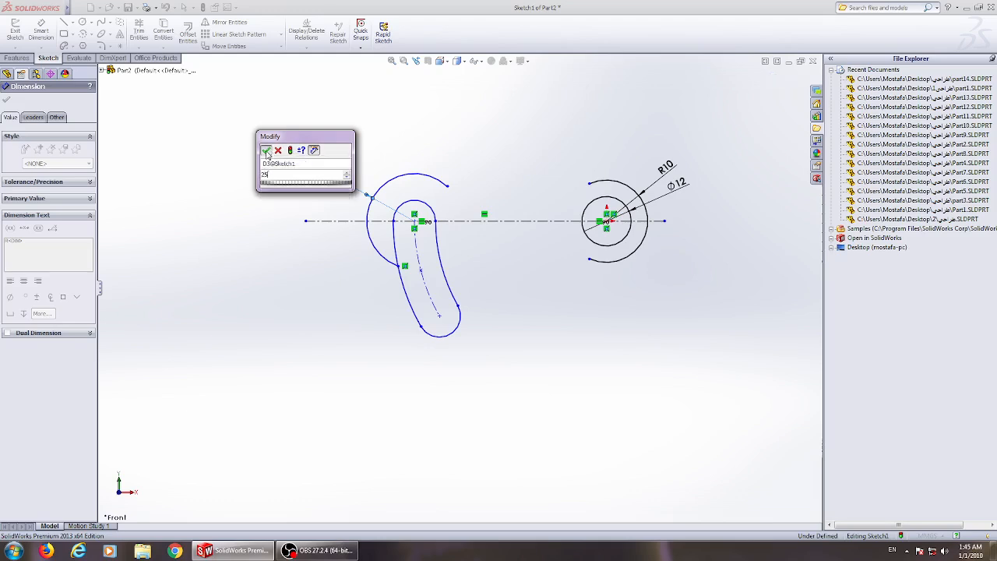
pyautogui.click(267, 150)
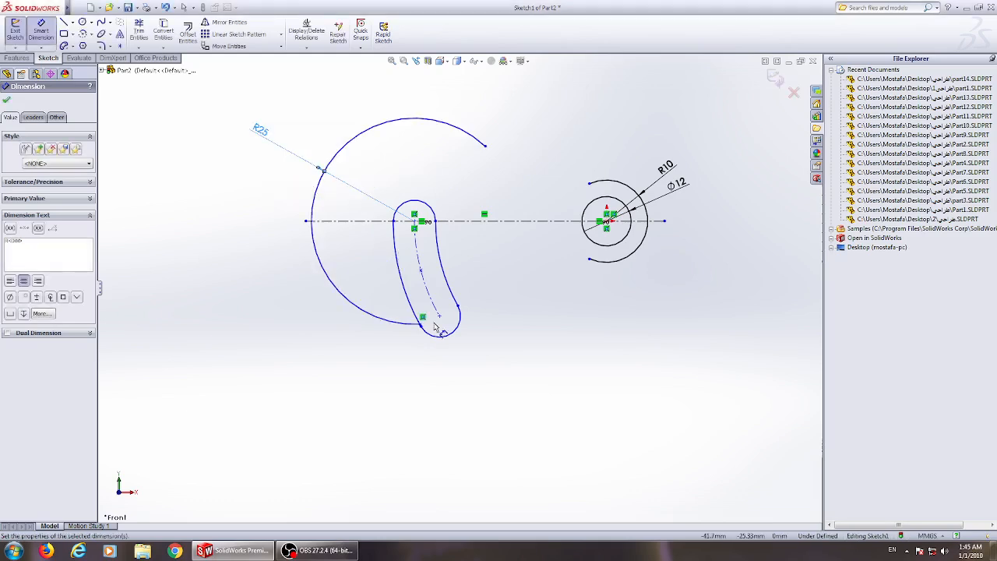
pyautogui.click(450, 348)
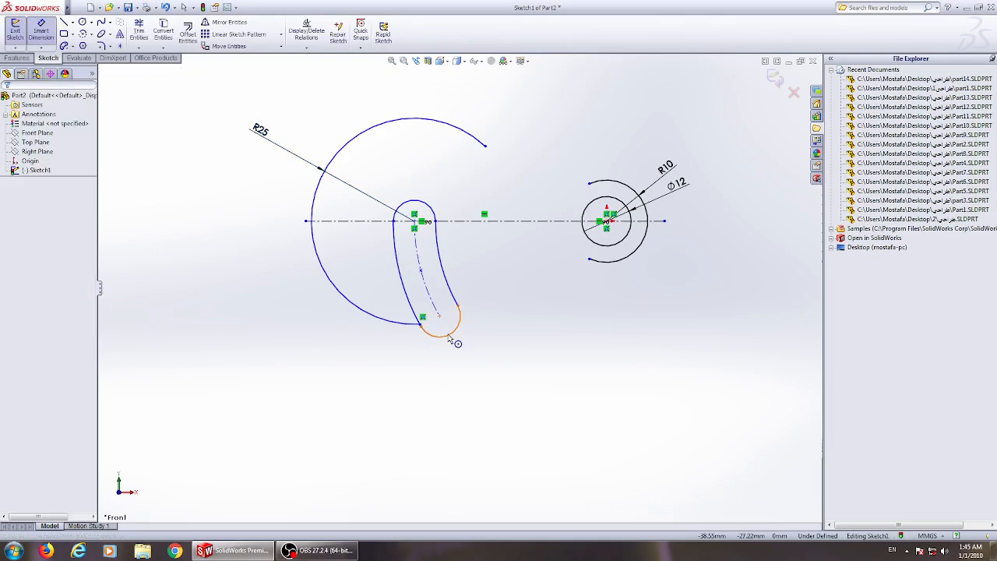
# Step: Pull the slot's lower end outward to enlarge the slot, and dimension its upper end arc with a radius of 8 mm
pyautogui.moveTo(450, 348); pyautogui.dragTo(472, 355)
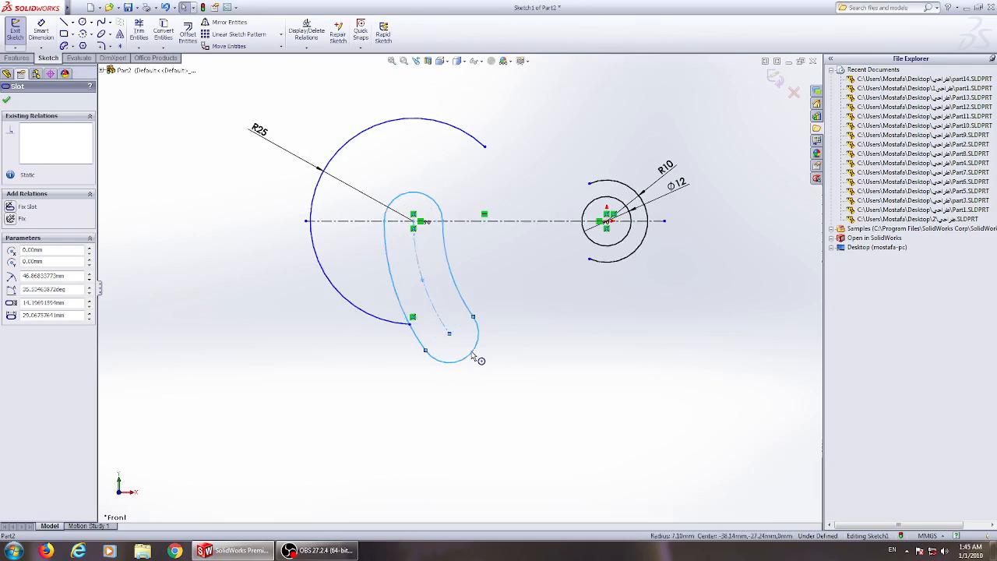
pyautogui.click(41, 32)
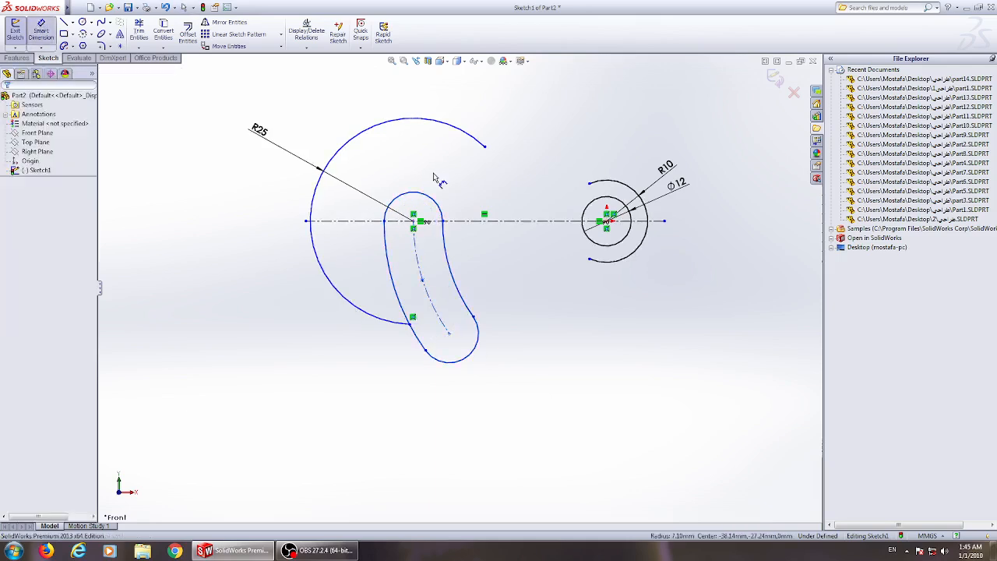
pyautogui.click(419, 194)
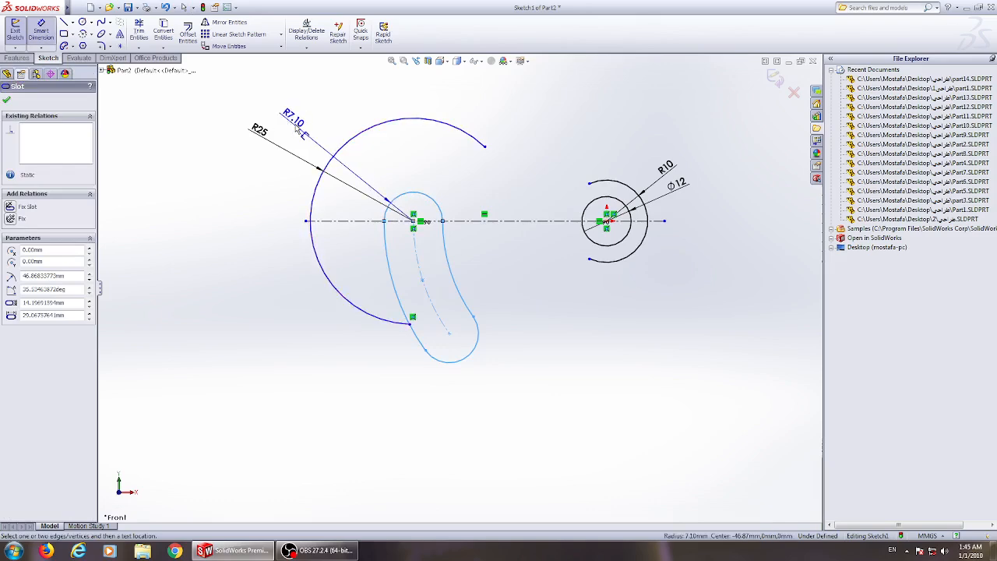
pyautogui.click(299, 130)
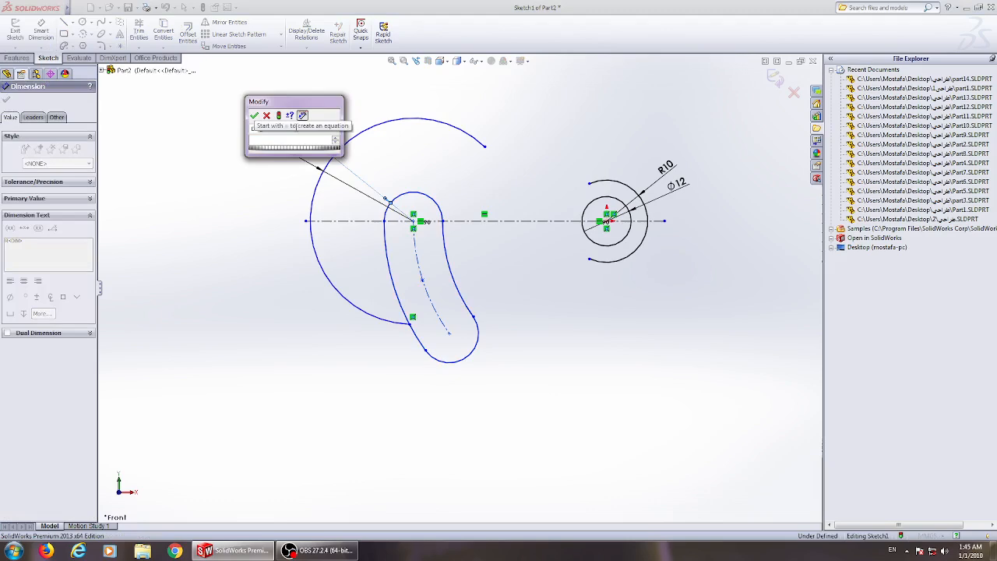
pyautogui.write('8')
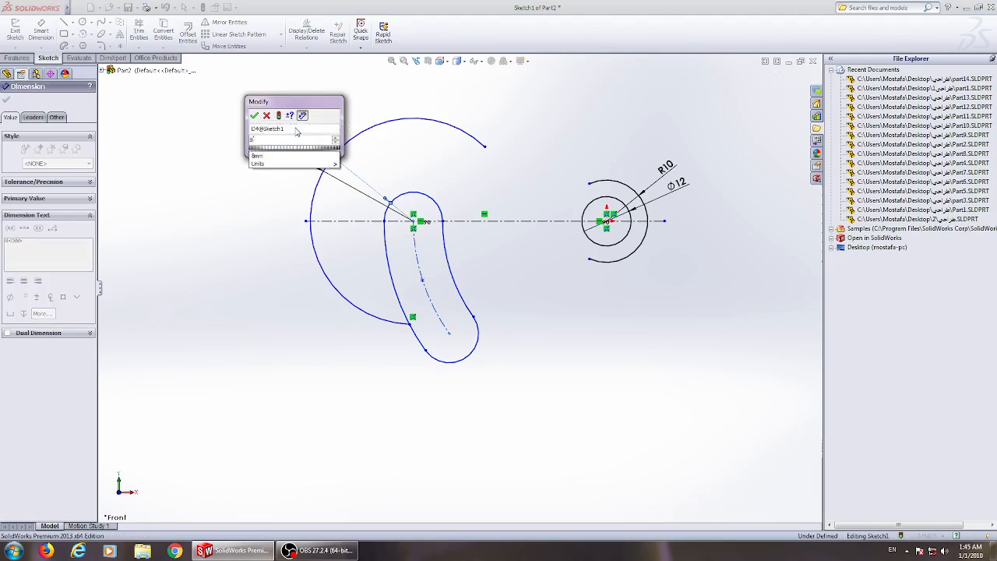
pyautogui.click(258, 119)
pyautogui.click(256, 117)
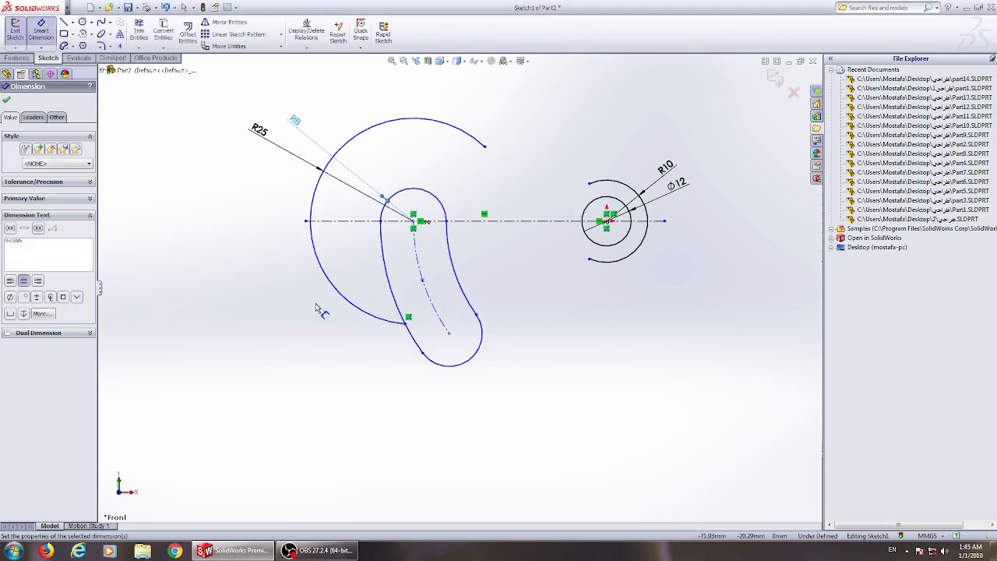
pyautogui.click(46, 34)
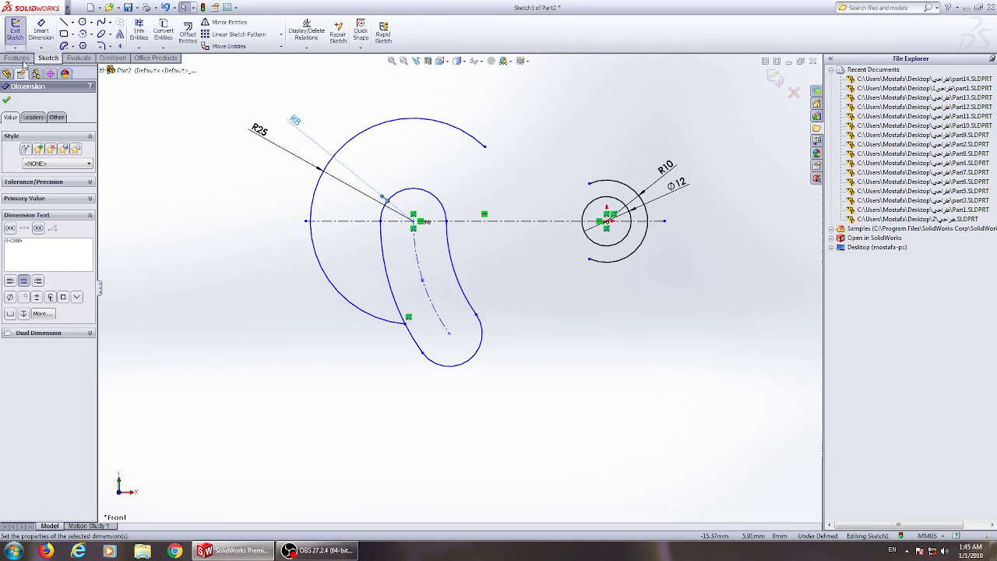
pyautogui.click(8, 98)
# Step: Dimension the horizontal distance between the origin and the slot's upper end center as 64 mm
pyautogui.click(42, 31)
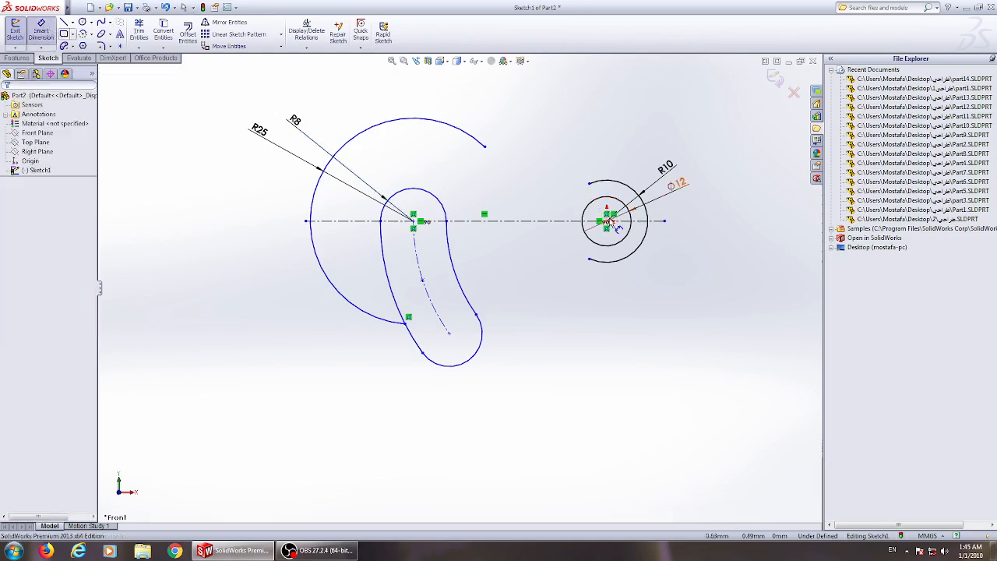
pyautogui.click(419, 225)
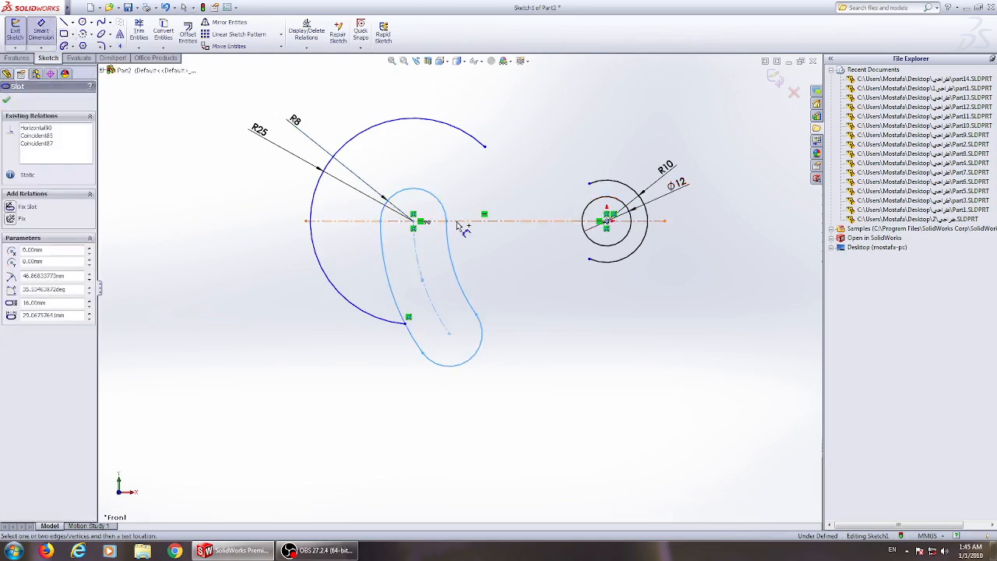
pyautogui.click(414, 223)
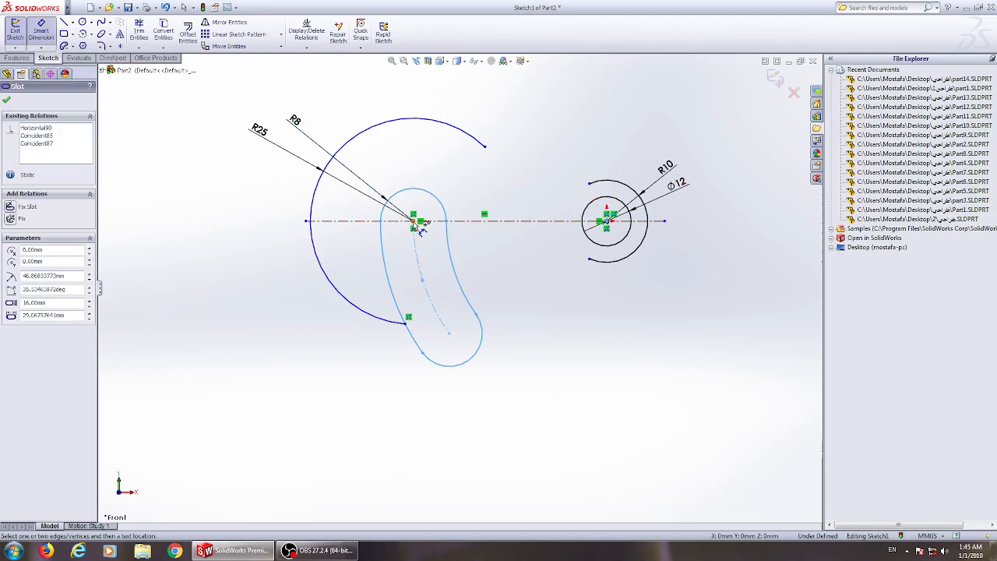
pyautogui.click(498, 107)
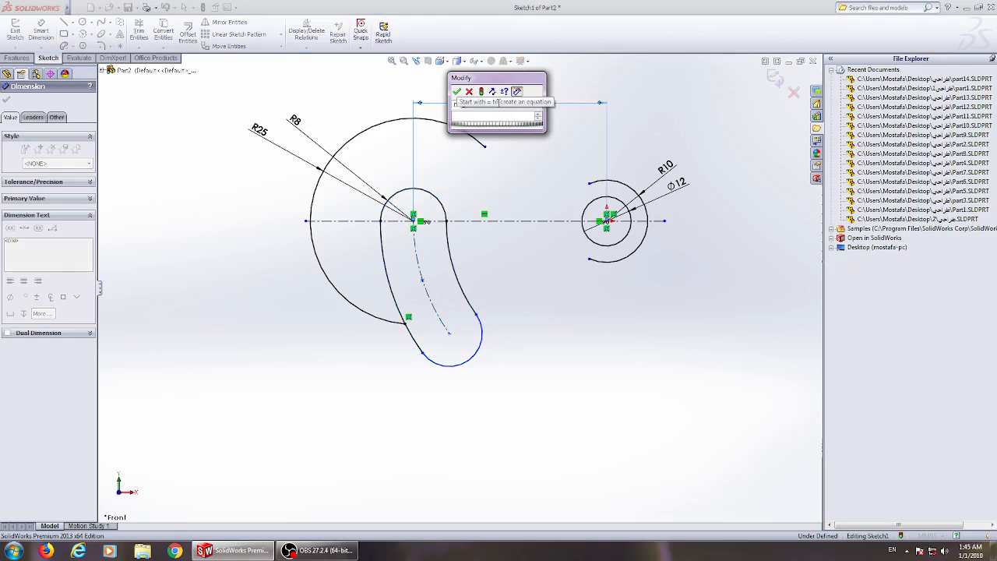
pyautogui.write('64')
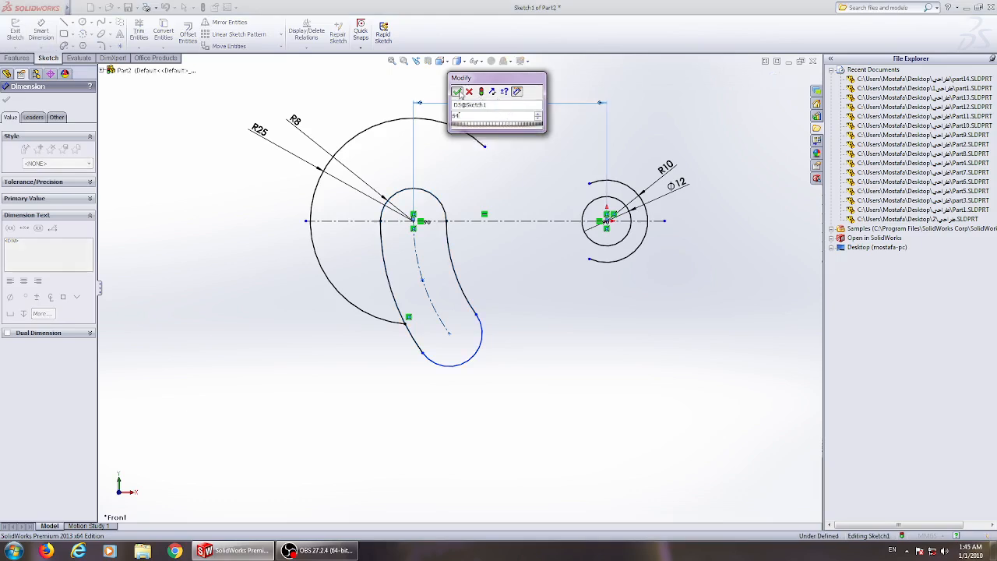
pyautogui.click(458, 91)
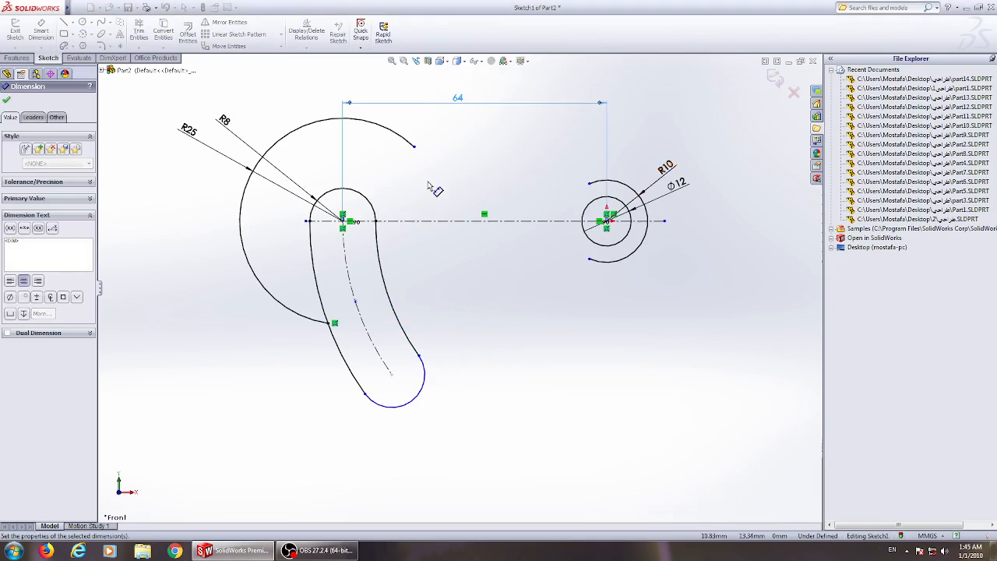
# Step: Stretch the horizontal centerline's left end past the large arc, to about 95 mm from the origin
pyautogui.click(288, 256)
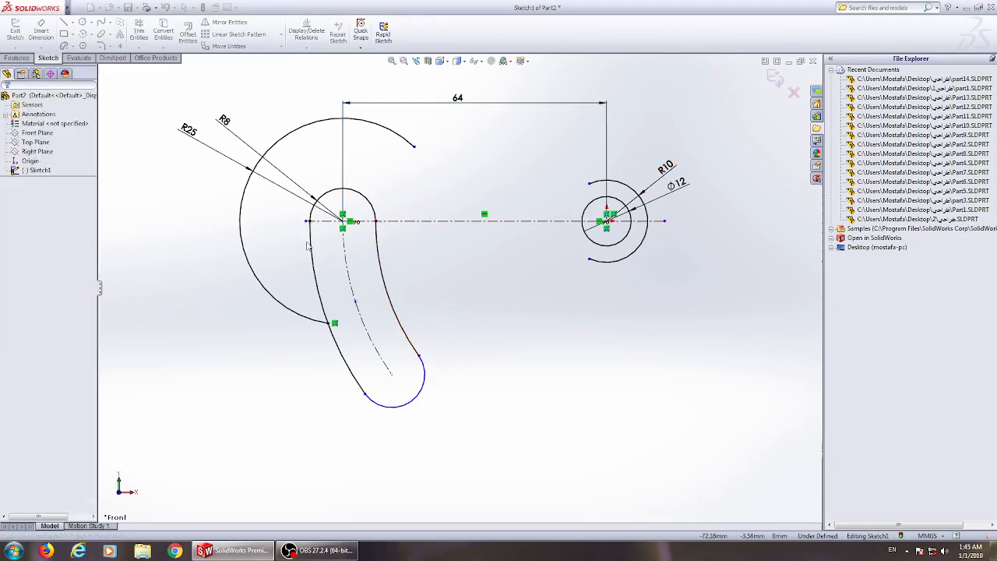
pyautogui.moveTo(306, 221); pyautogui.dragTo(213, 221)
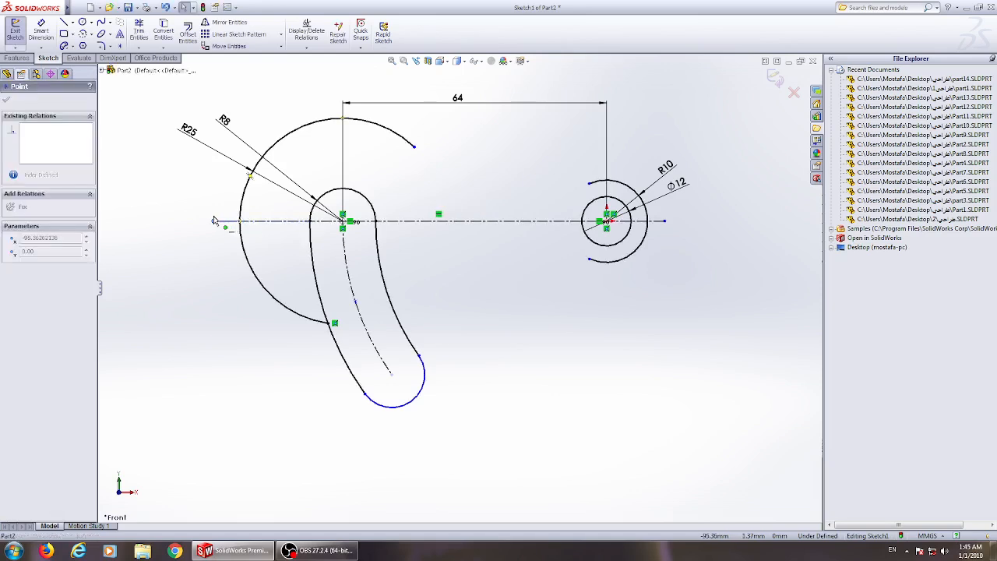
pyautogui.click(532, 310)
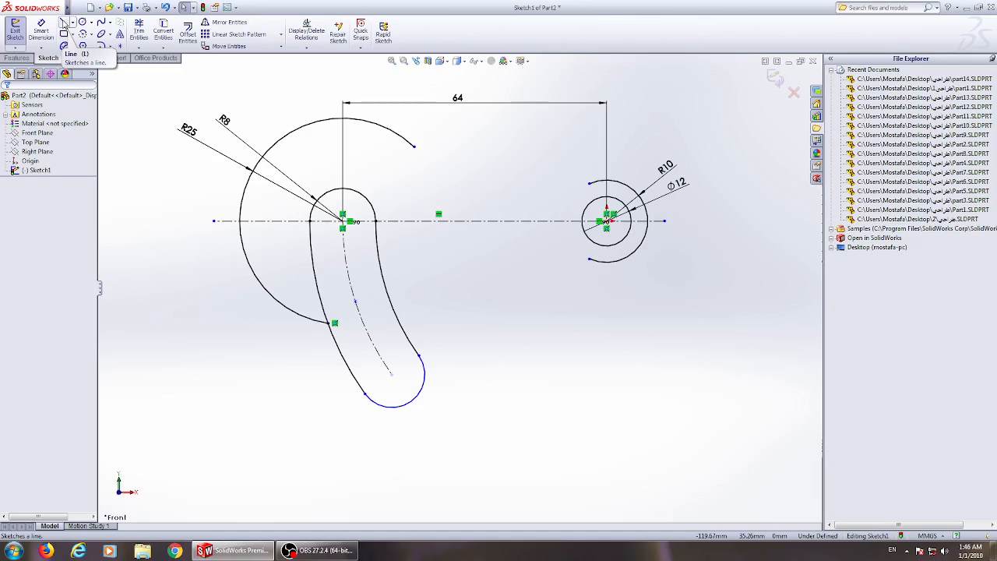
# Step: Sketch a line about 43 mm long from the R10 arc's upper endpoint to the R25 arc's upper endpoint
pyautogui.click(64, 23)
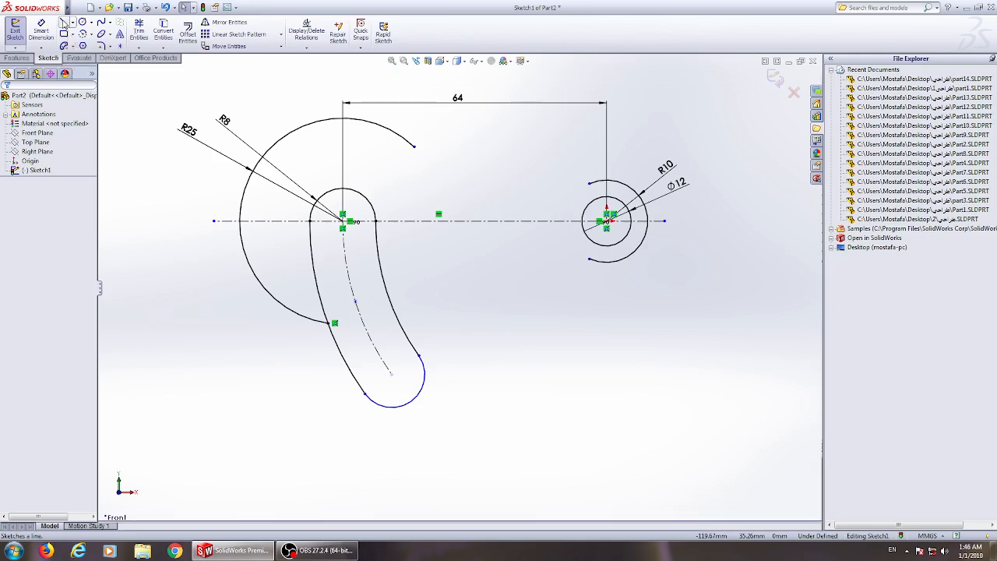
pyautogui.click(589, 184)
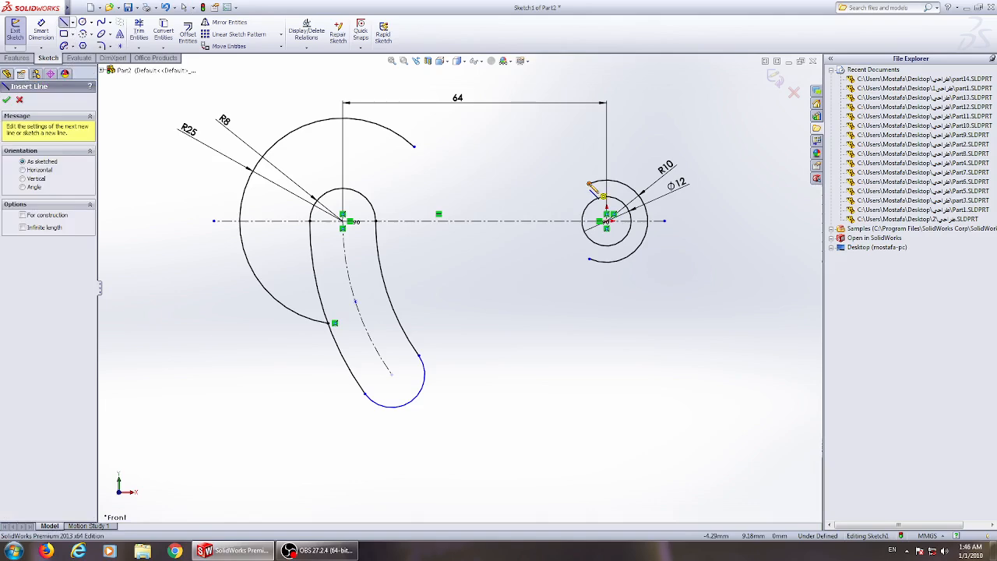
pyautogui.click(415, 147)
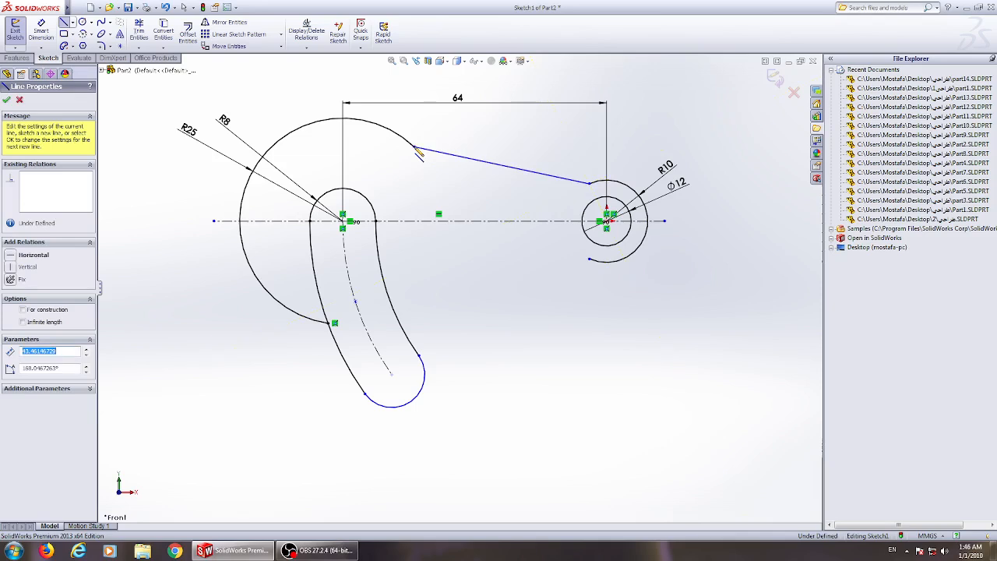
pyautogui.press('Escape')
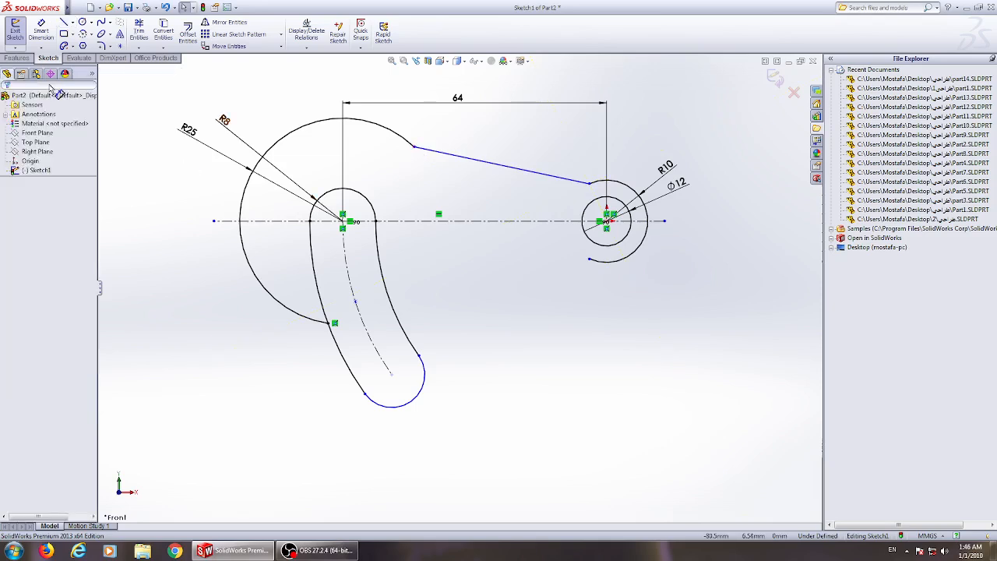
# Step: Sketch a line from the R10 arc's lower endpoint to the R25 arc's lower endpoint on the slot's outer edge
pyautogui.click(589, 259)
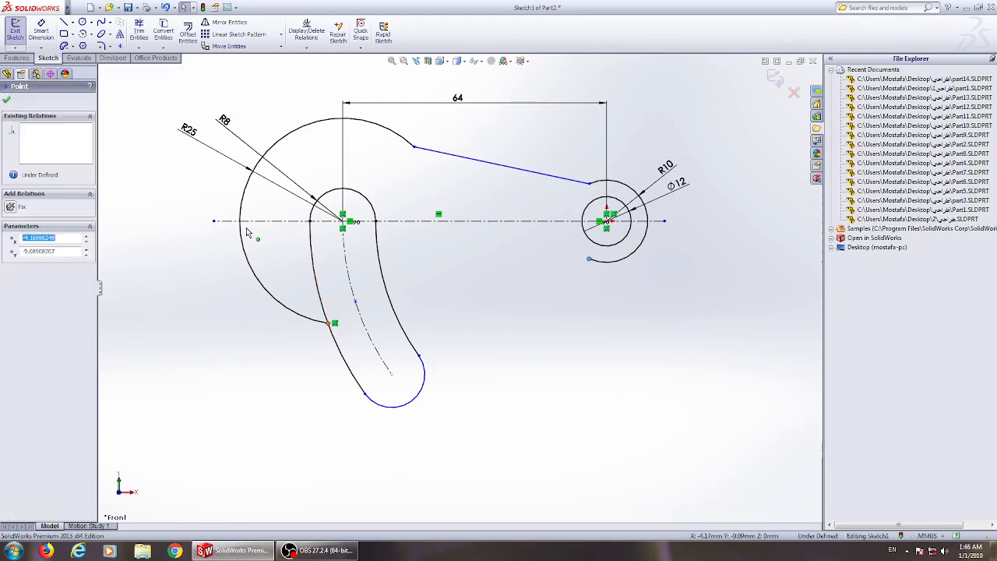
pyautogui.click(64, 22)
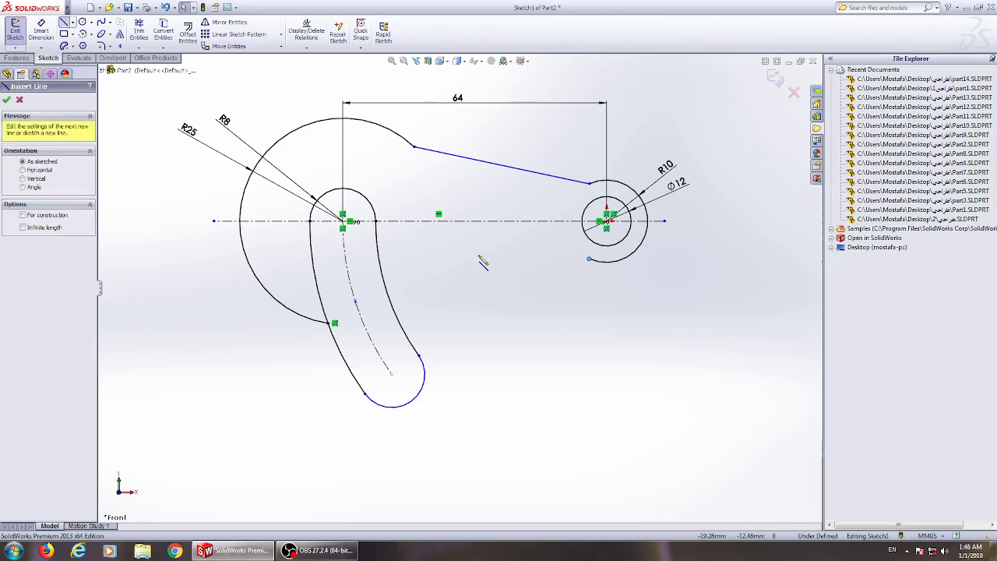
pyautogui.click(590, 260)
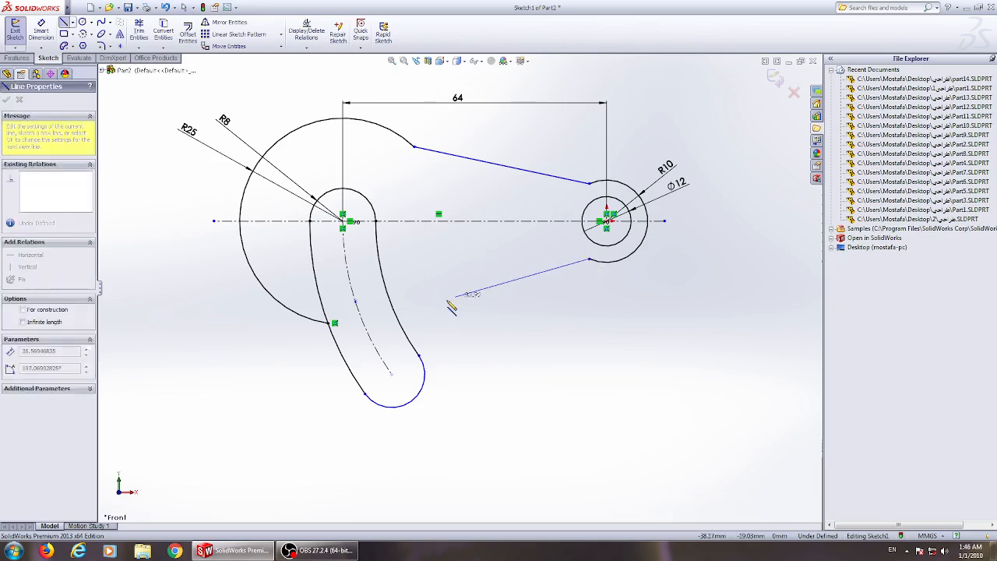
pyautogui.click(333, 323)
pyautogui.press('Escape')
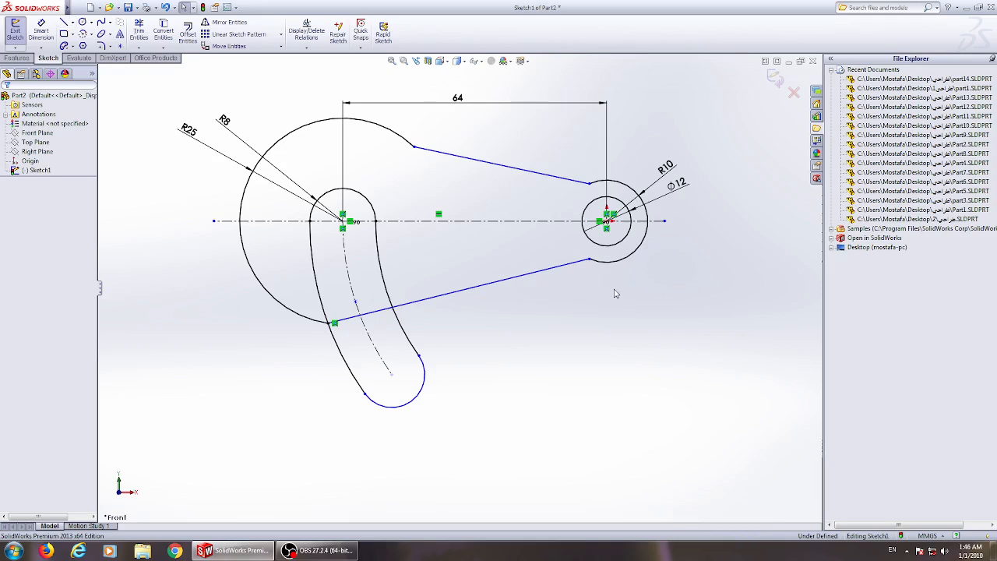
# Step: Make the upper connecting line tangent to the R25 arc
pyautogui.click(430, 148)
pyautogui.keyDown('ctrl'); pyautogui.click(408, 146); pyautogui.keyUp('ctrl')
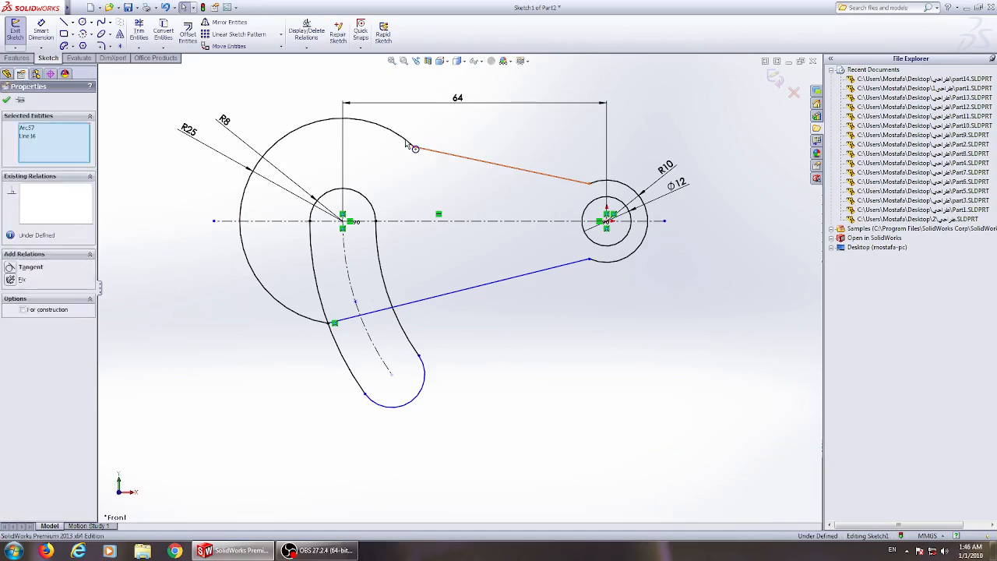
pyautogui.click(10, 267)
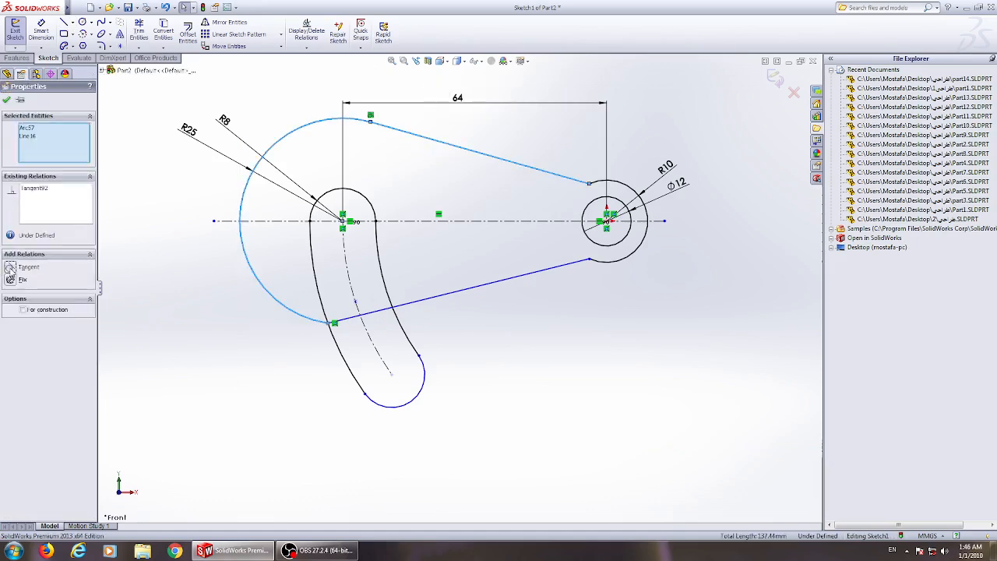
pyautogui.click(6, 100)
# Step: Make the upper connecting line tangent to the R10 arc
pyautogui.click(592, 186)
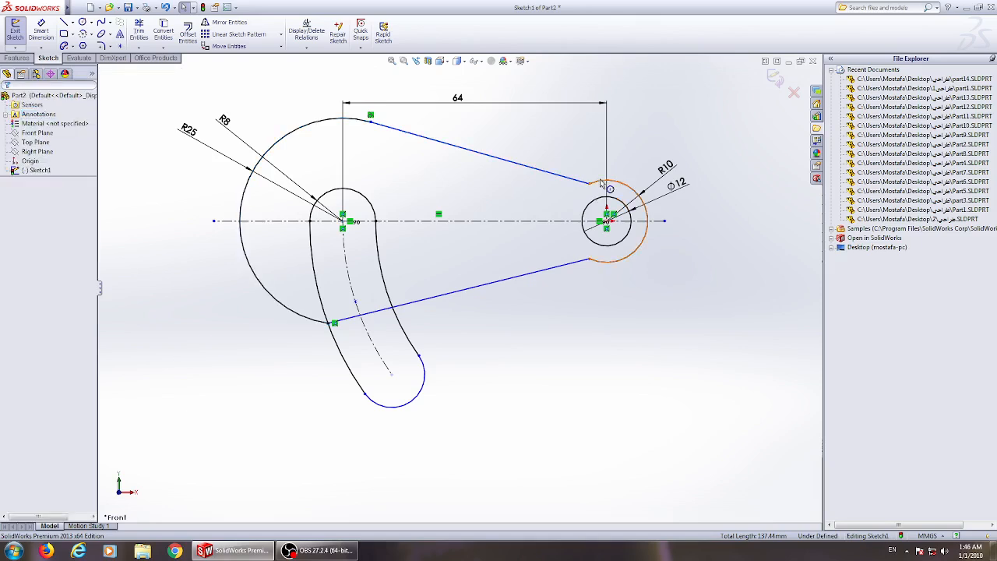
pyautogui.keyDown('ctrl'); pyautogui.click(580, 183); pyautogui.keyUp('ctrl')
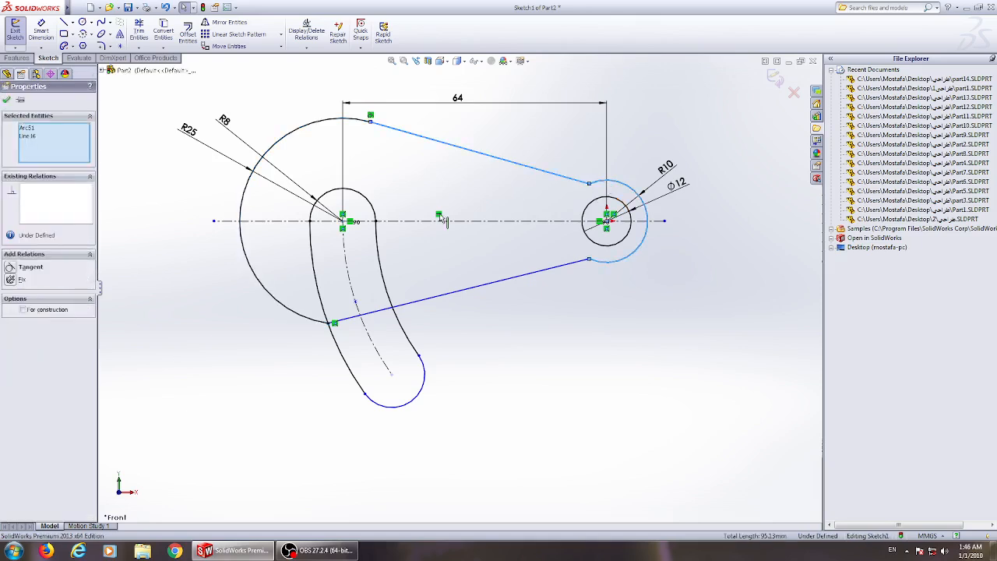
pyautogui.click(10, 267)
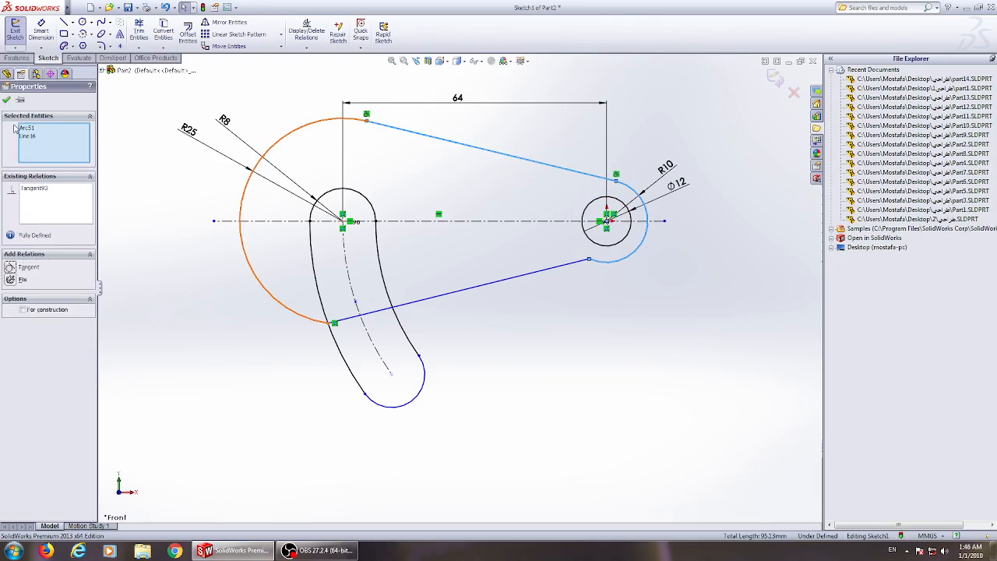
pyautogui.click(7, 100)
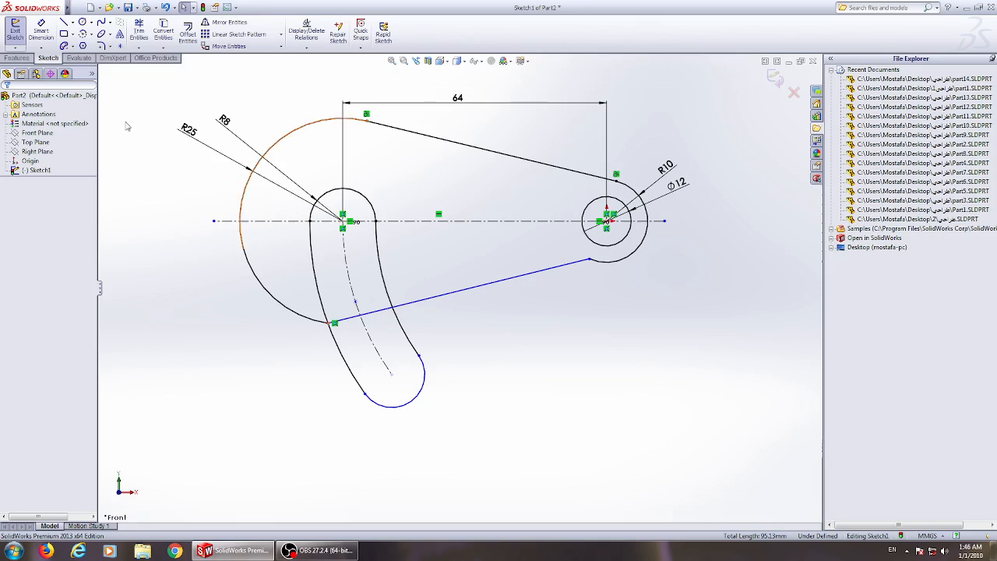
# Step: Trim the lower line inside the slot, plus the slot's sides and end arc below the profile, leaving the slot open
pyautogui.click(139, 31)
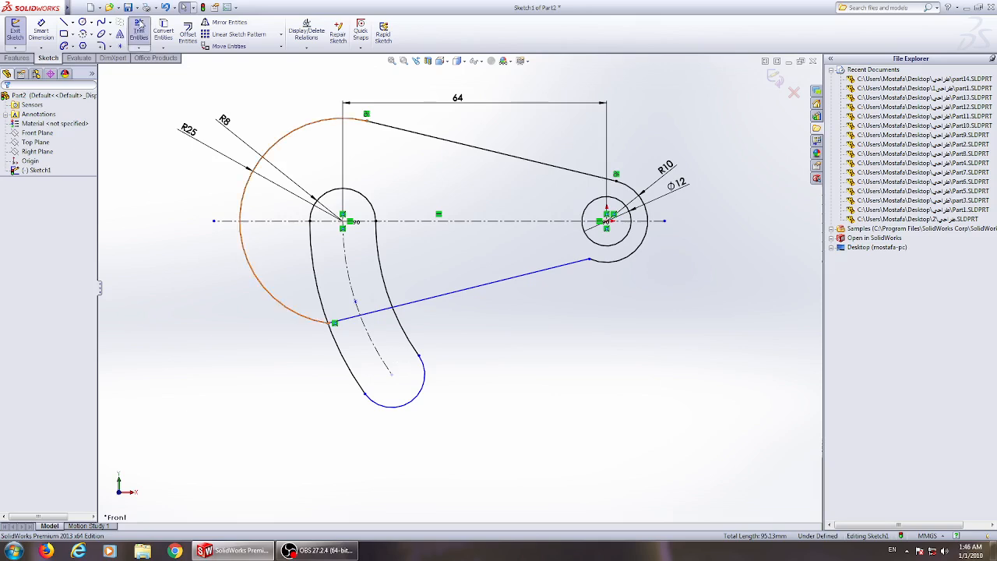
pyautogui.click(360, 316)
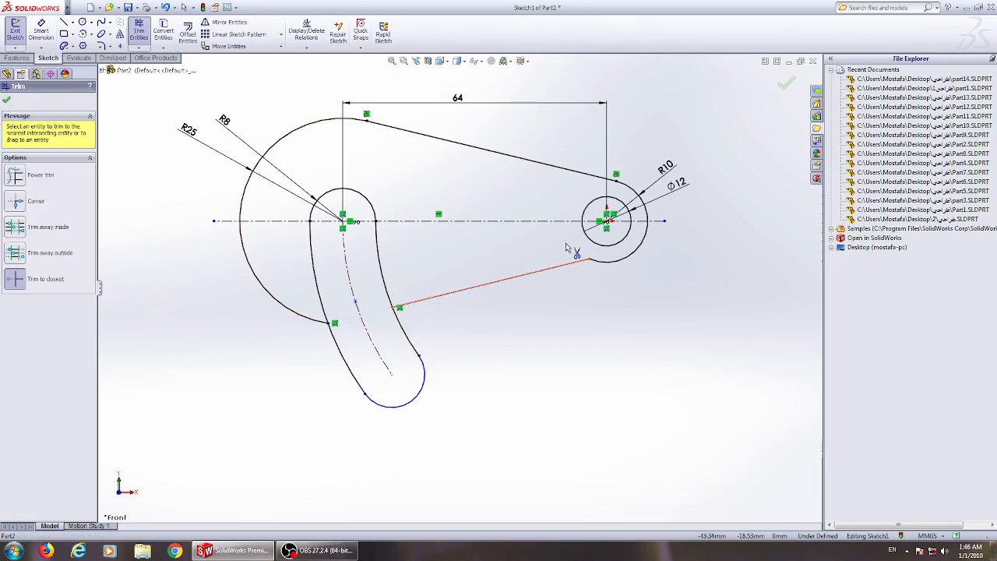
pyautogui.click(416, 340)
pyautogui.click(524, 280)
pyautogui.click(409, 342)
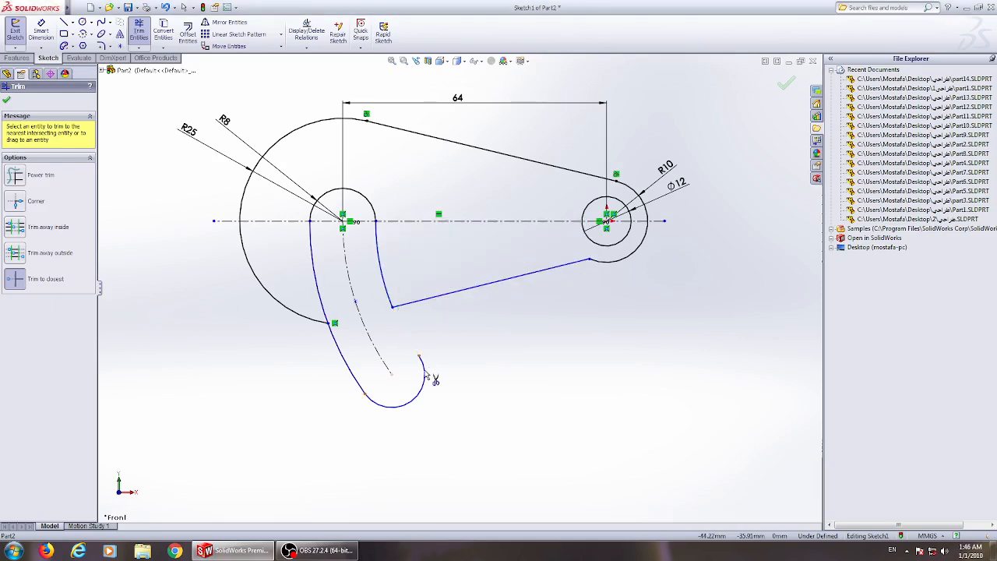
pyautogui.click(419, 377)
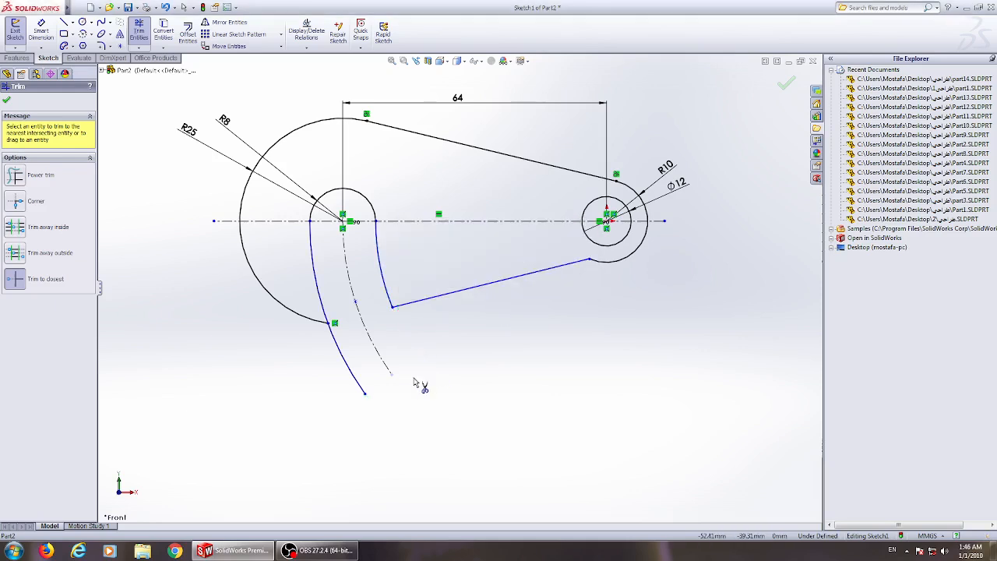
pyautogui.click(349, 375)
pyautogui.press('Escape')
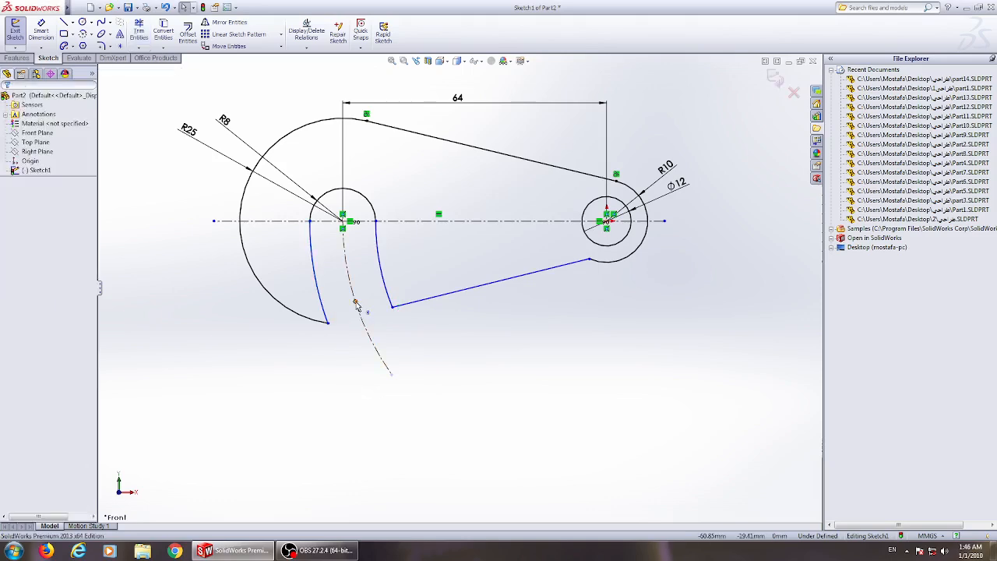
# Step: Fillet the corner between the slot's inner side and the lower connecting line with a 10 mm radius
pyautogui.click(356, 306)
pyautogui.press('Escape')
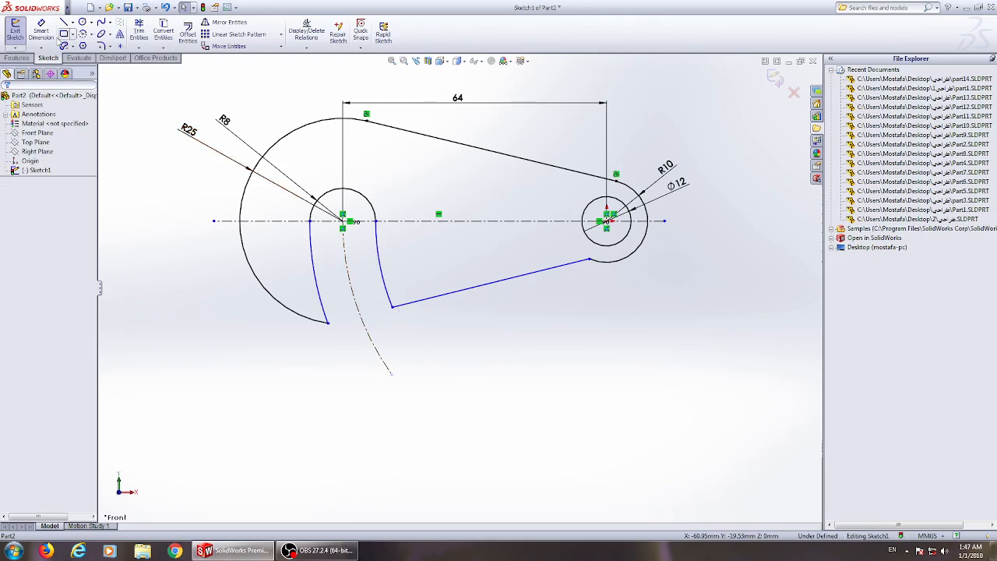
pyautogui.click(101, 46)
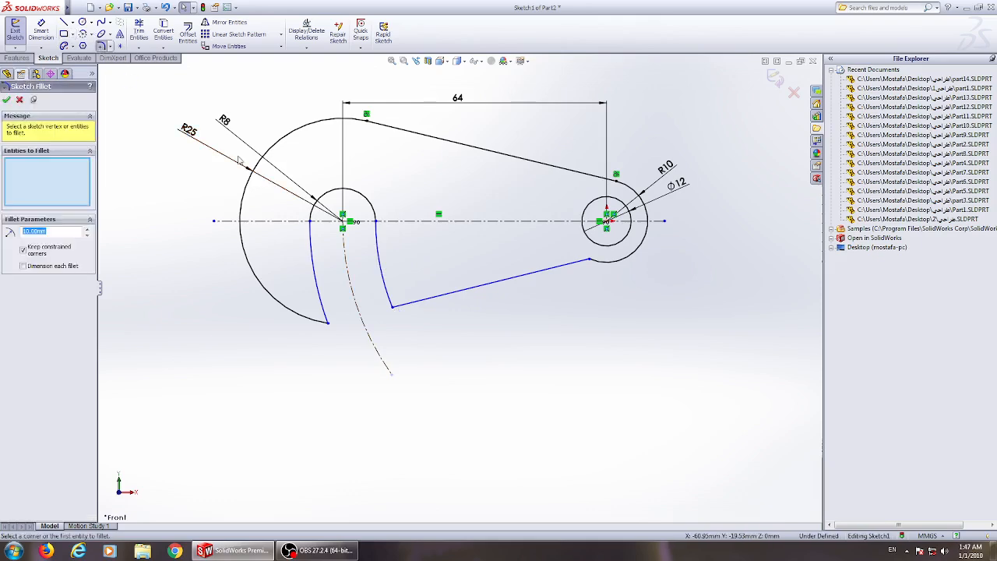
pyautogui.click(394, 310)
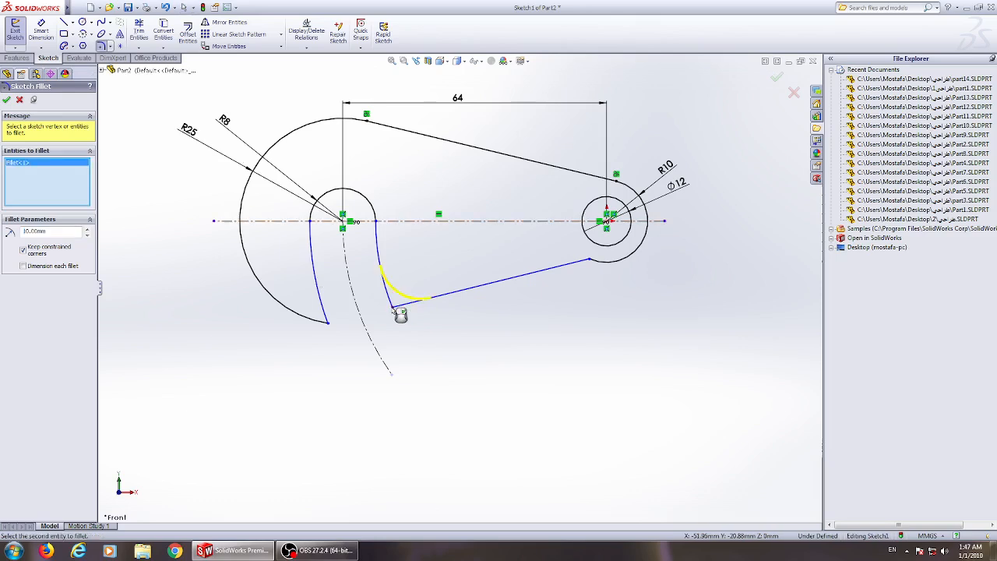
pyautogui.click(6, 100)
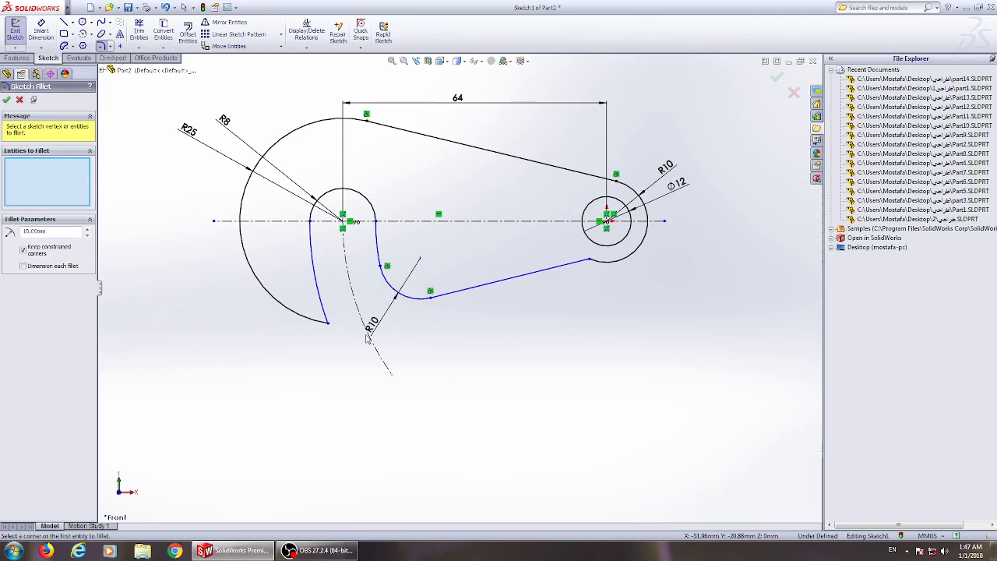
pyautogui.click(6, 100)
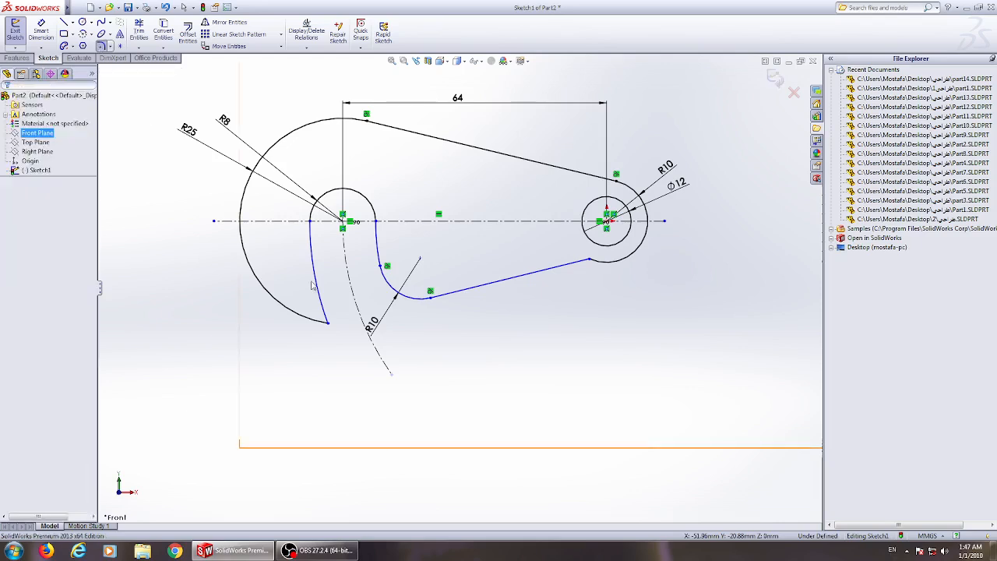
# Step: Fillet the corner between the R25 arc and the slot's outer side with a 5 mm radius
pyautogui.click(101, 46)
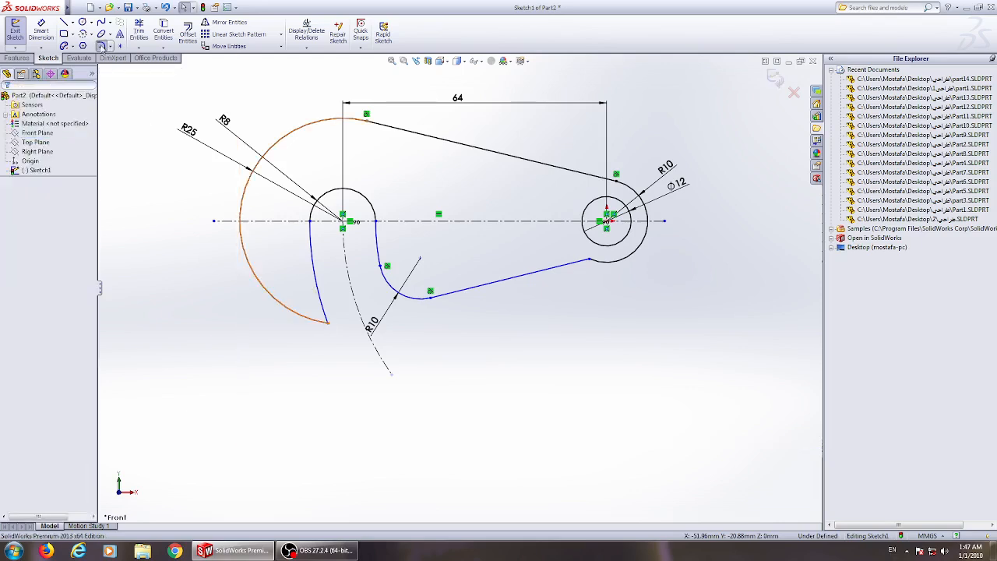
pyautogui.click(327, 326)
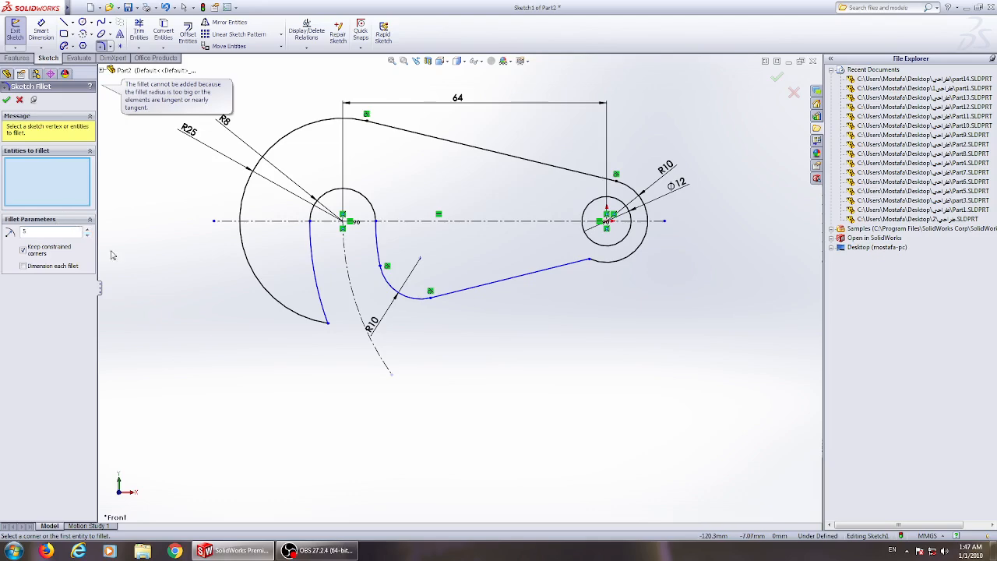
pyautogui.click(330, 325)
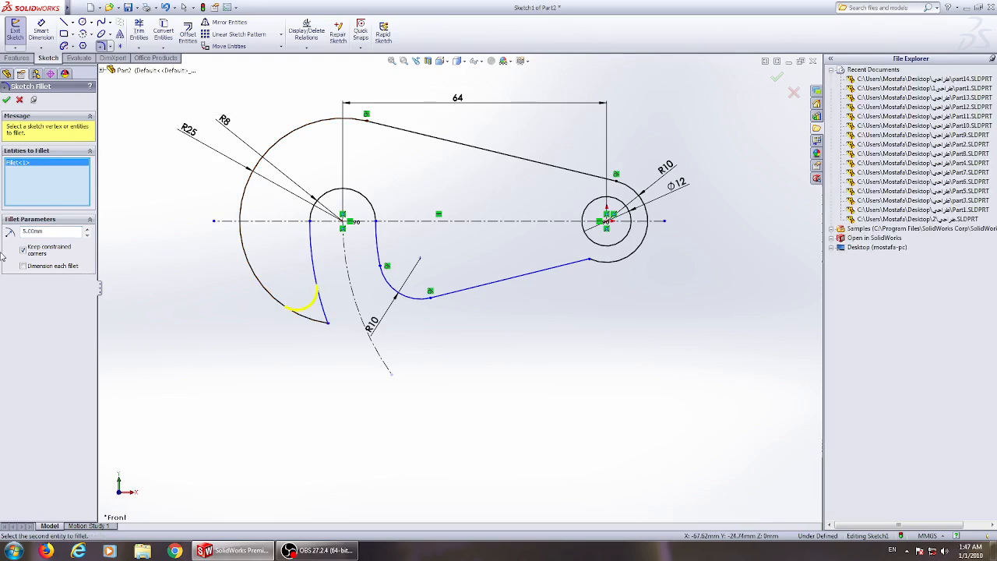
pyautogui.click(7, 101)
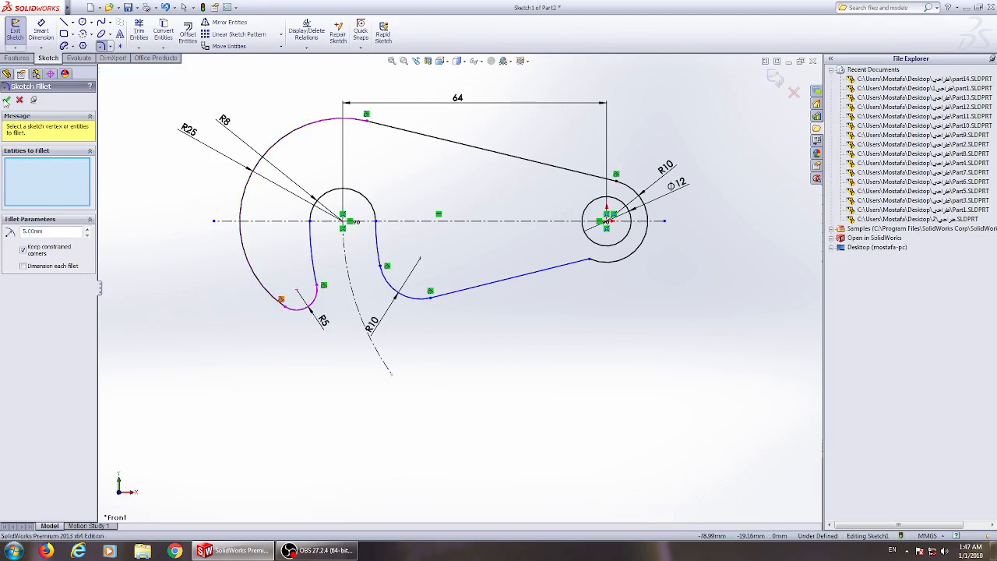
pyautogui.click(6, 100)
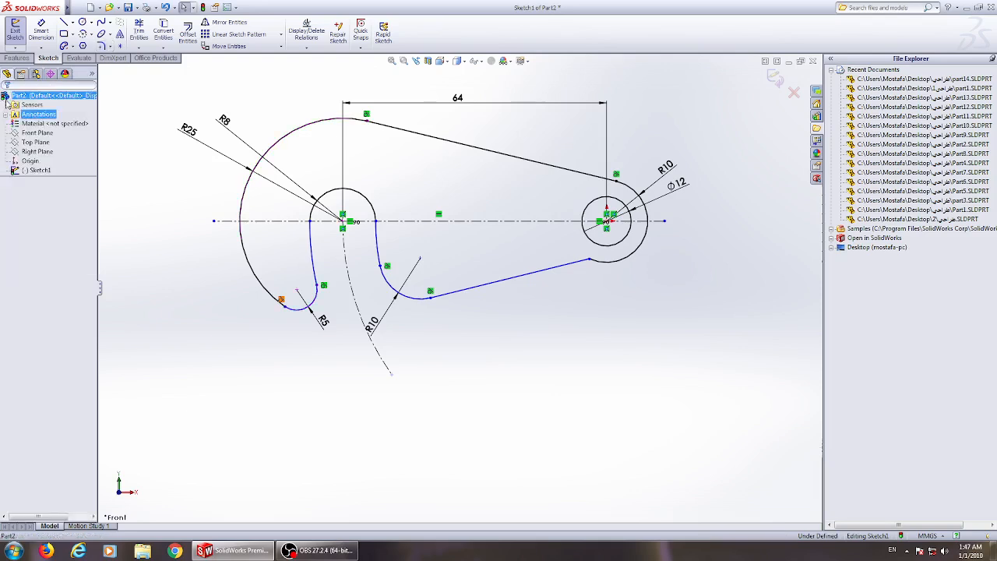
# Step: Try to trim the slot's outer side between the R8 arc and the R5 fillet
pyautogui.click(139, 31)
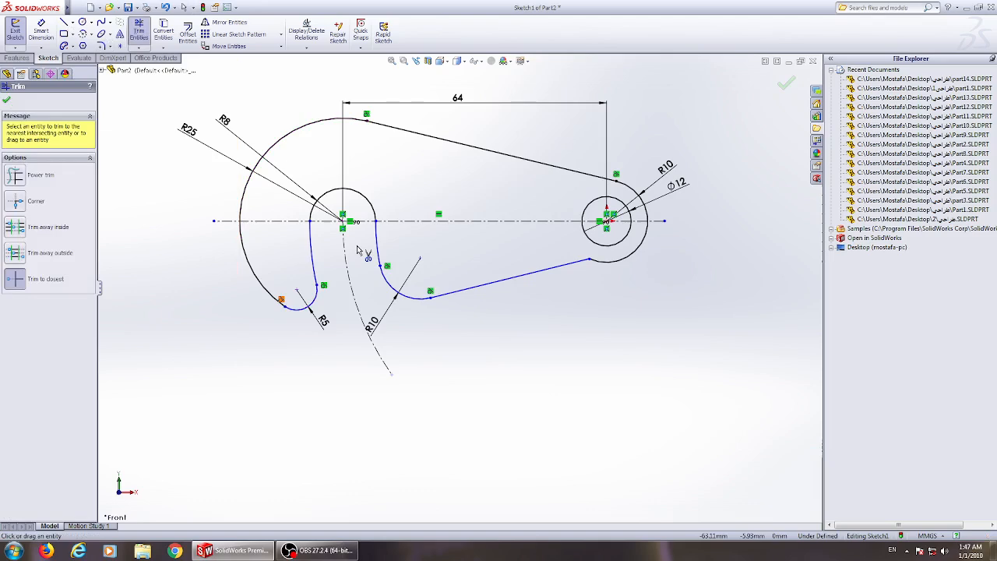
pyautogui.click(311, 246)
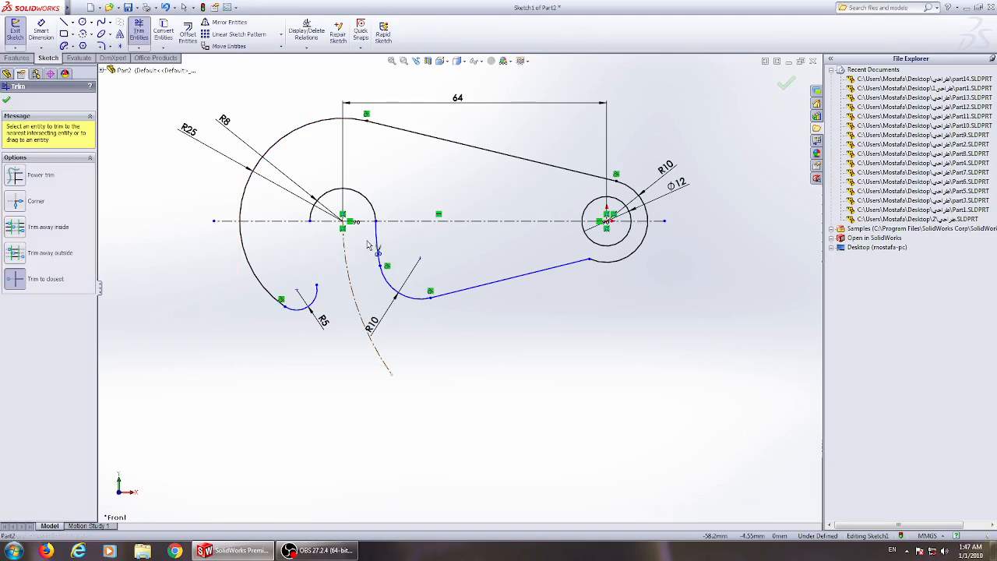
pyautogui.hotkey('ctrl', 'z')
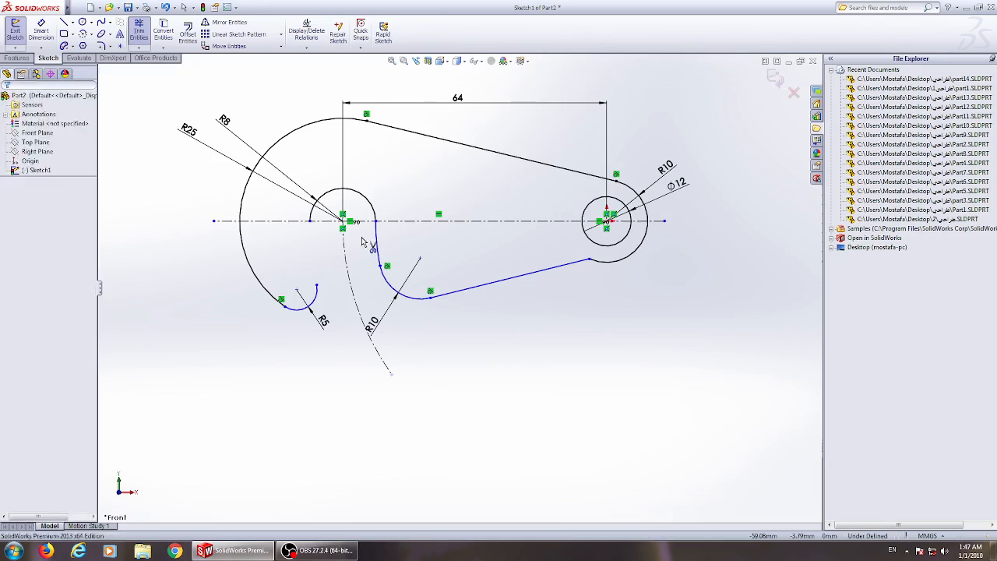
# Step: Dimension the radius of the slot's outer side arc between the R8 arc and the R5 fillet
pyautogui.click(43, 28)
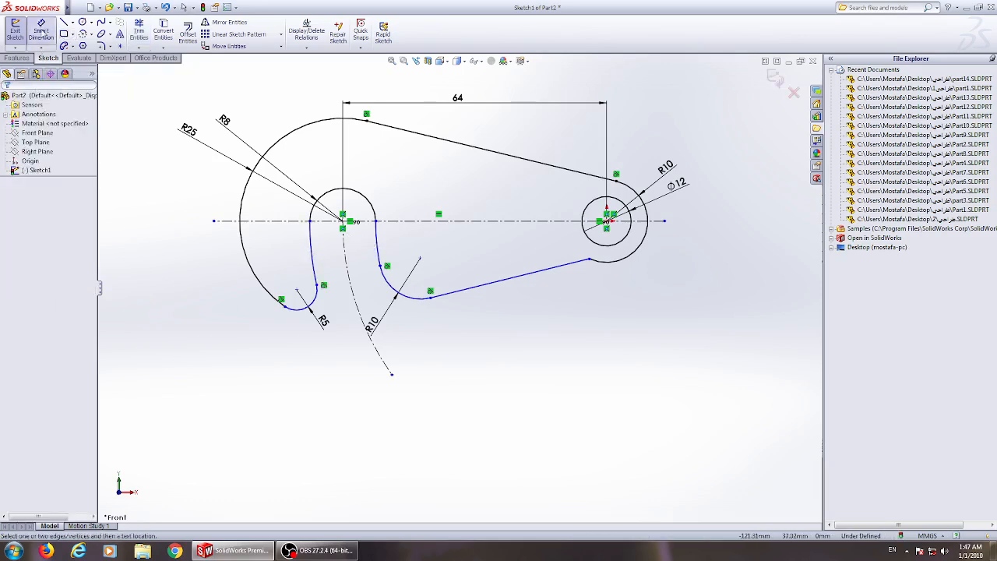
pyautogui.click(313, 245)
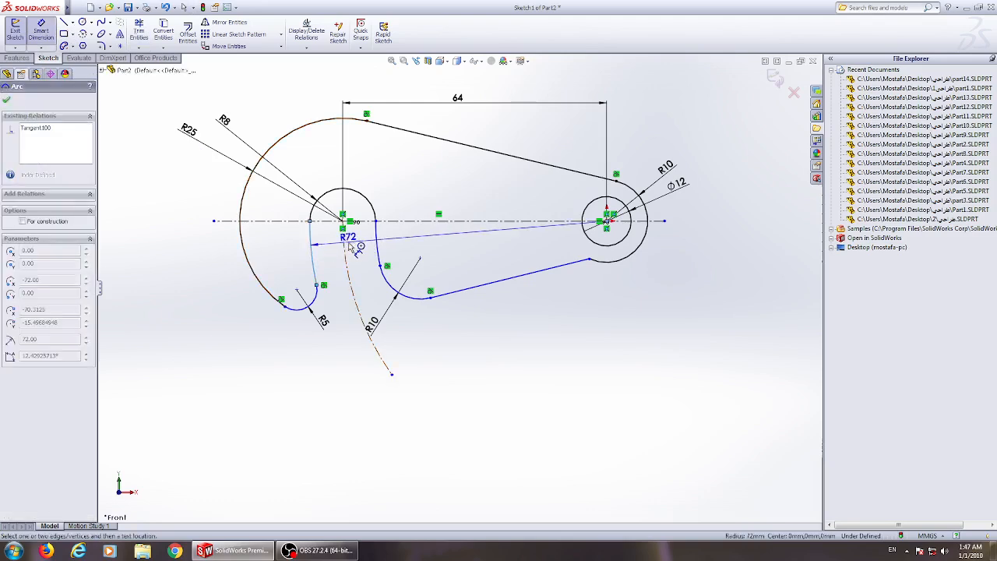
pyautogui.click(383, 234)
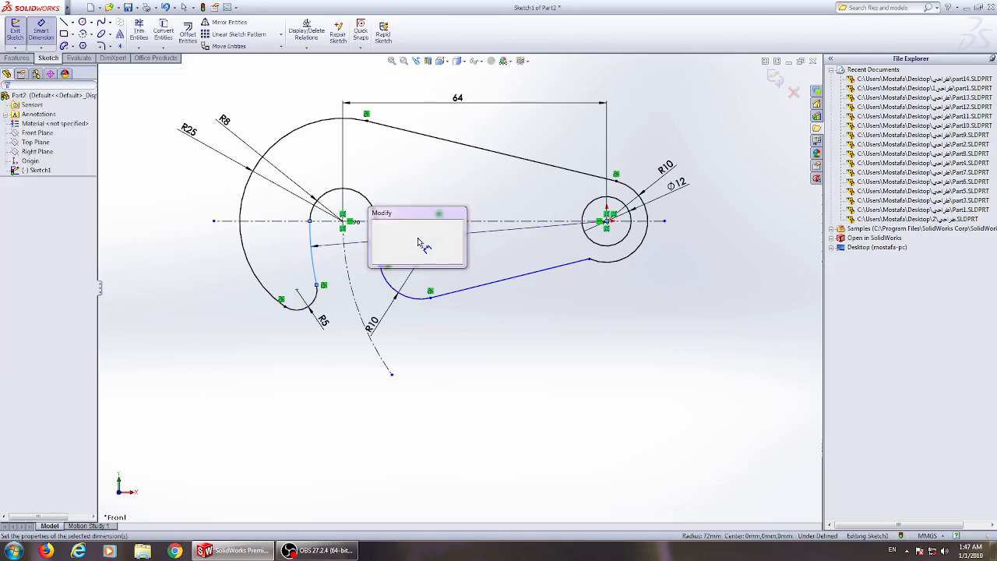
pyautogui.click(377, 227)
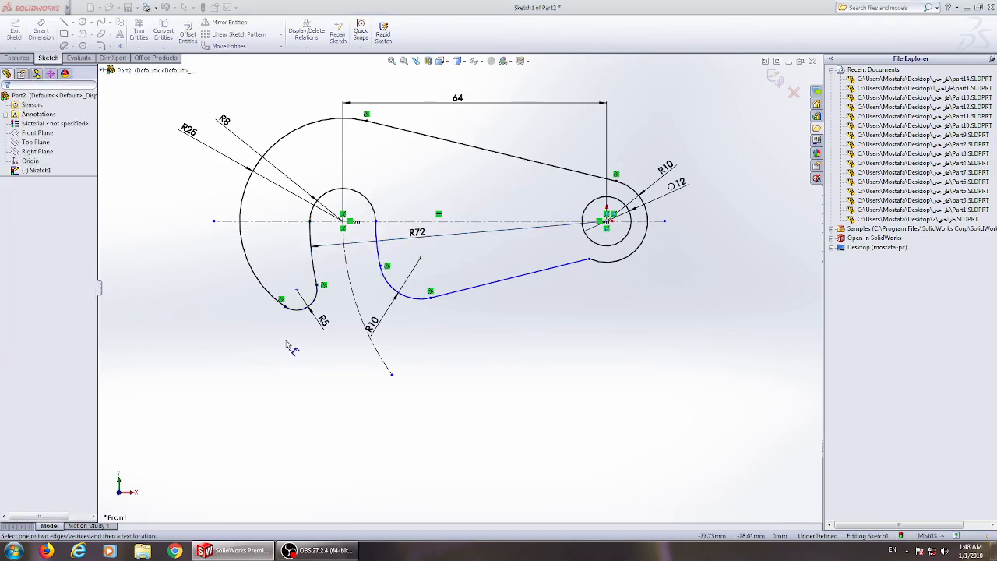
# Step: Dimension the radius of the slot's inner side arc between the R8 arc and the R10 fillet
pyautogui.click(379, 250)
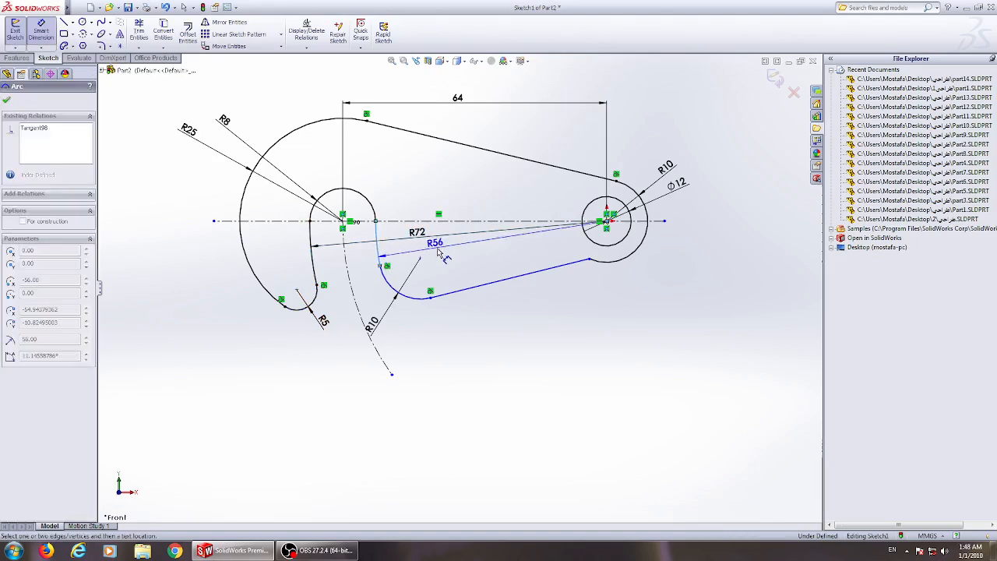
pyautogui.click(451, 251)
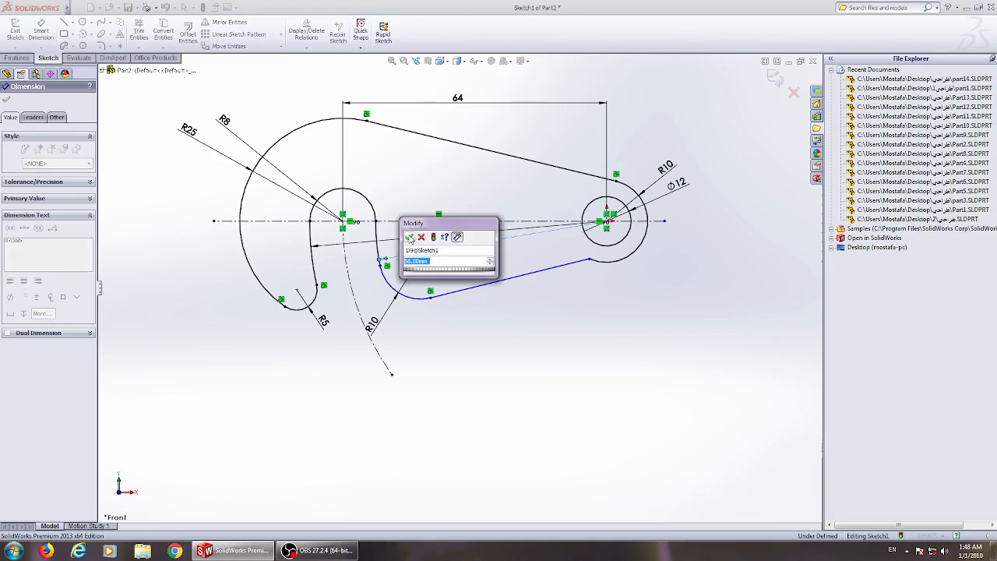
pyautogui.click(410, 241)
pyautogui.click(511, 373)
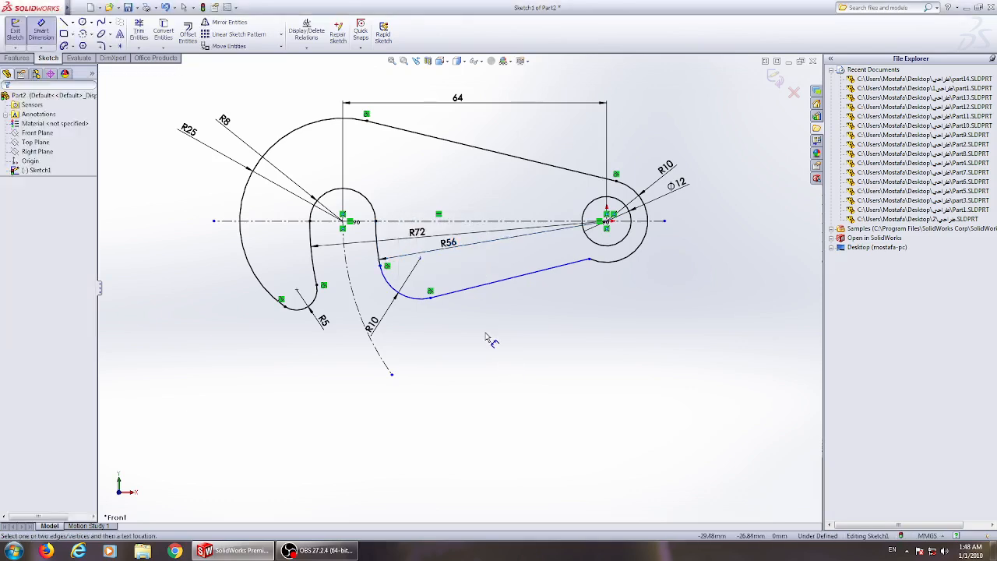
pyautogui.press('Escape')
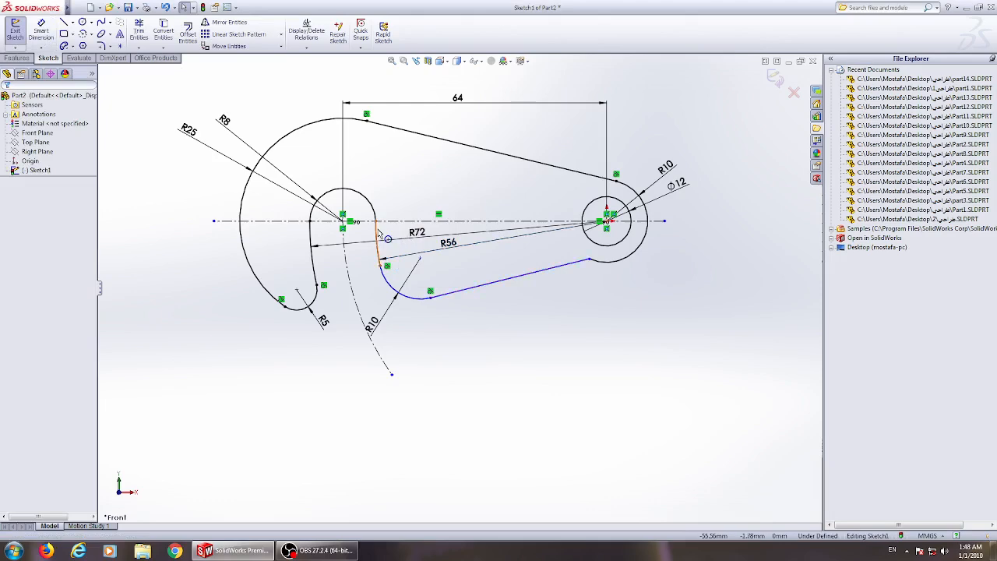
# Step: Make the lower connecting line tangent to the R10 arc around the hole
pyautogui.click(602, 266)
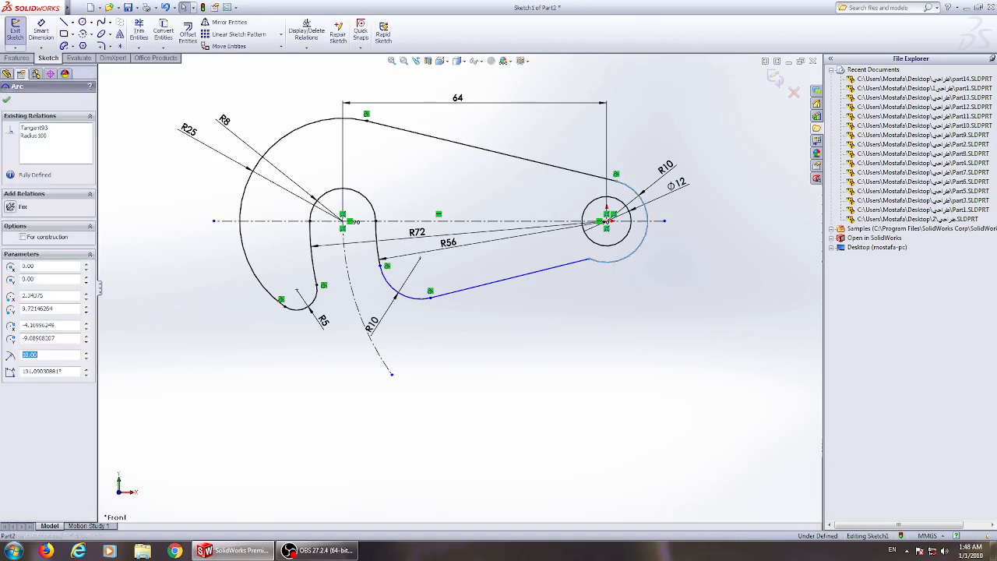
pyautogui.keyDown('ctrl'); pyautogui.click(583, 266); pyautogui.keyUp('ctrl')
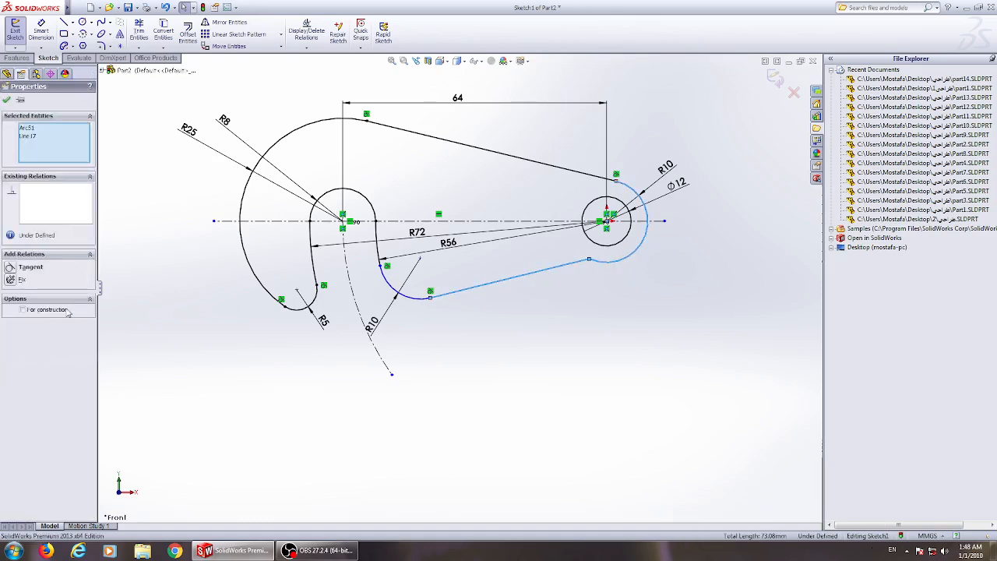
pyautogui.click(11, 267)
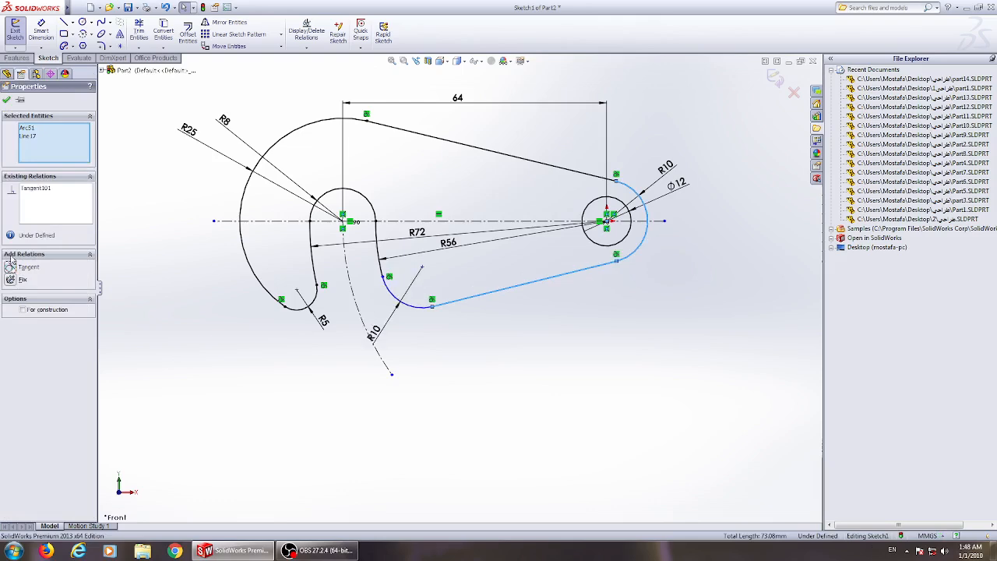
pyautogui.click(6, 100)
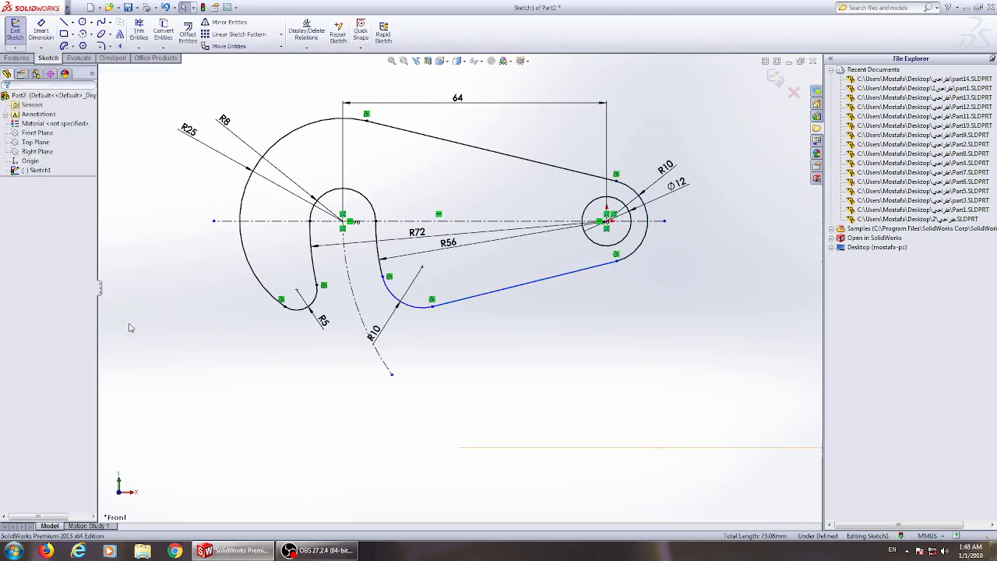
# Step: Try to make the slot's R8 end arc tangent to its R56 inner side arc
pyautogui.click(373, 214)
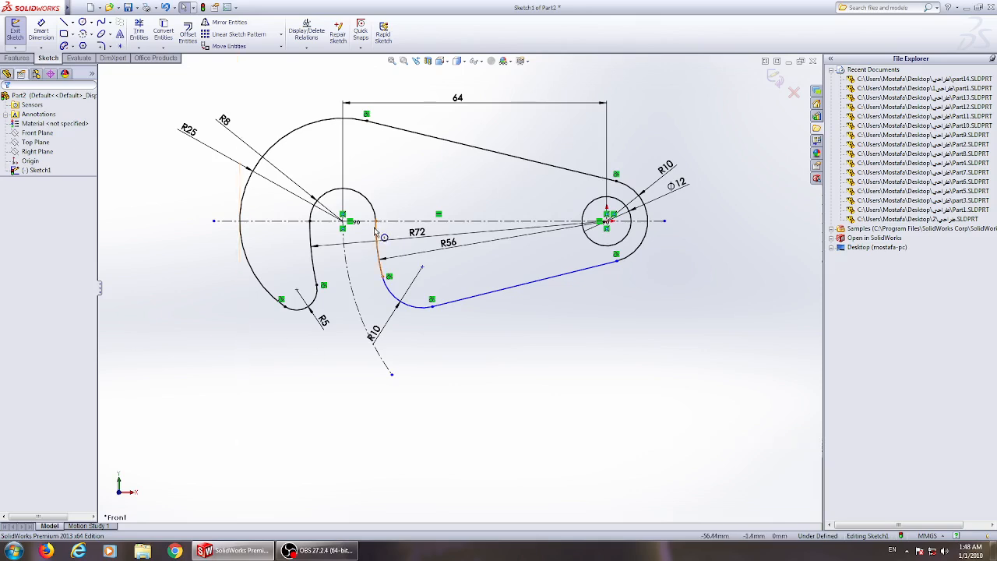
pyautogui.keyDown('ctrl'); pyautogui.click(378, 238); pyautogui.keyUp('ctrl')
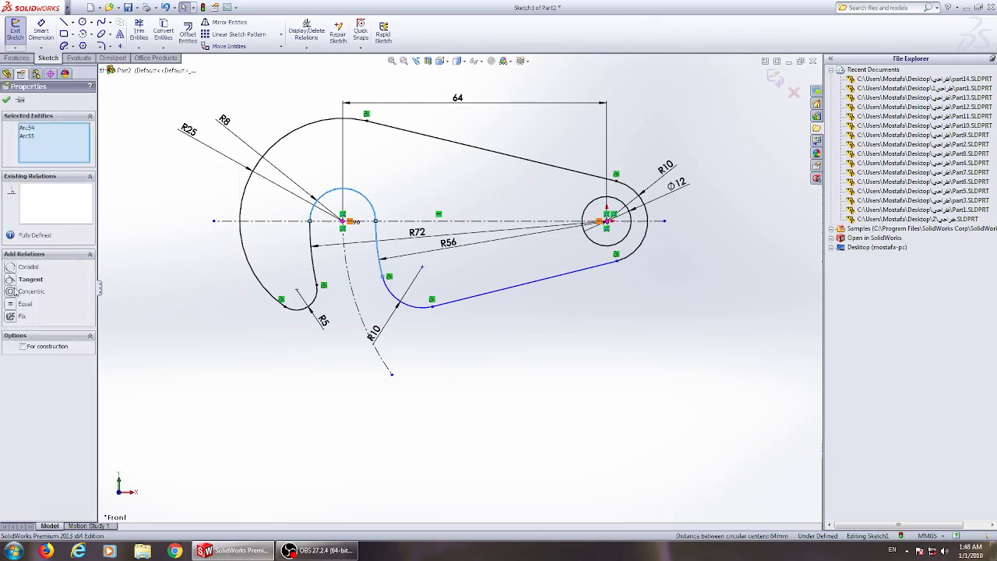
pyautogui.click(24, 279)
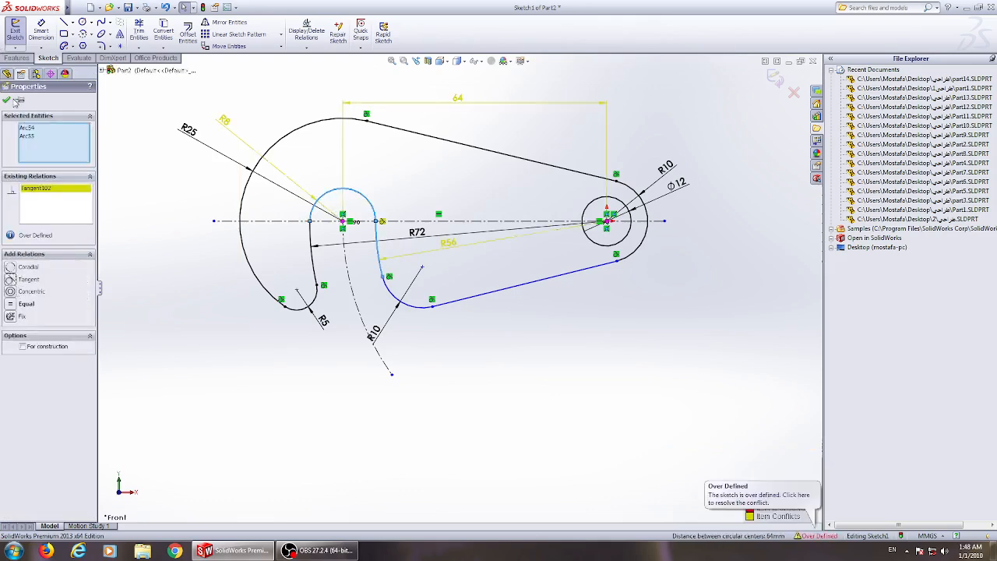
pyautogui.hotkey('ctrl', 'z')
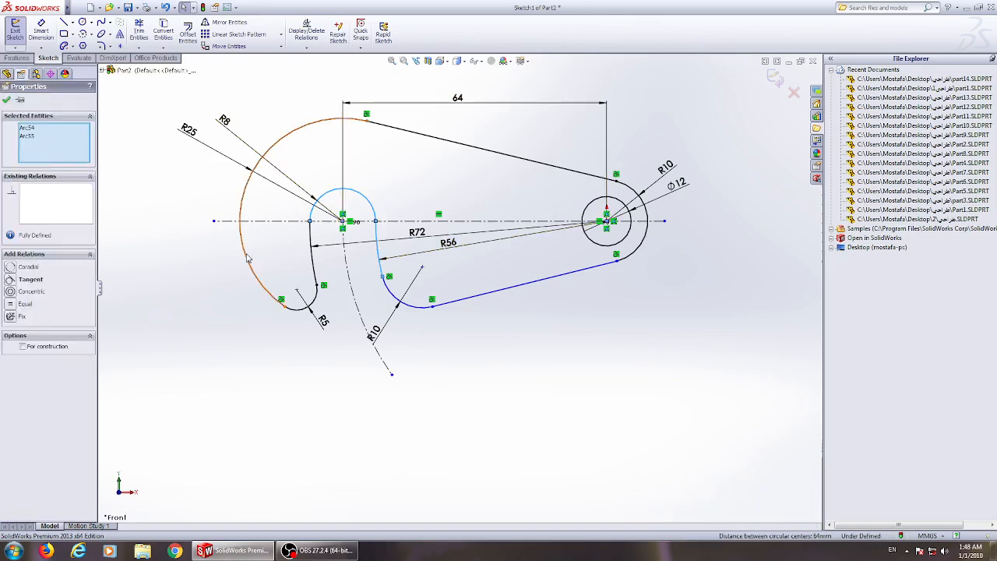
pyautogui.press('Escape')
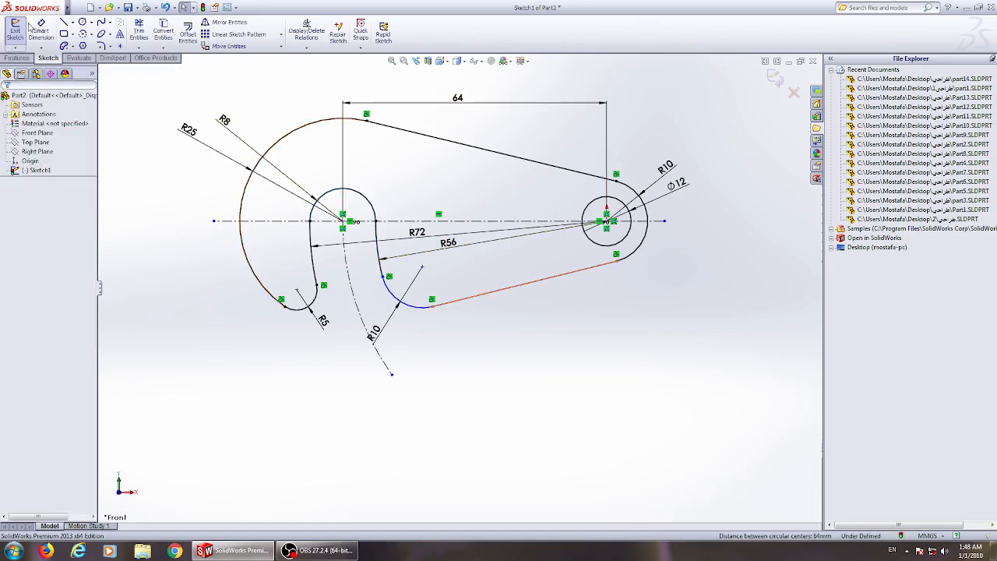
# Step: Dimension the horizontal length of the lower connecting line, placing the dimension below the profile
pyautogui.click(32, 28)
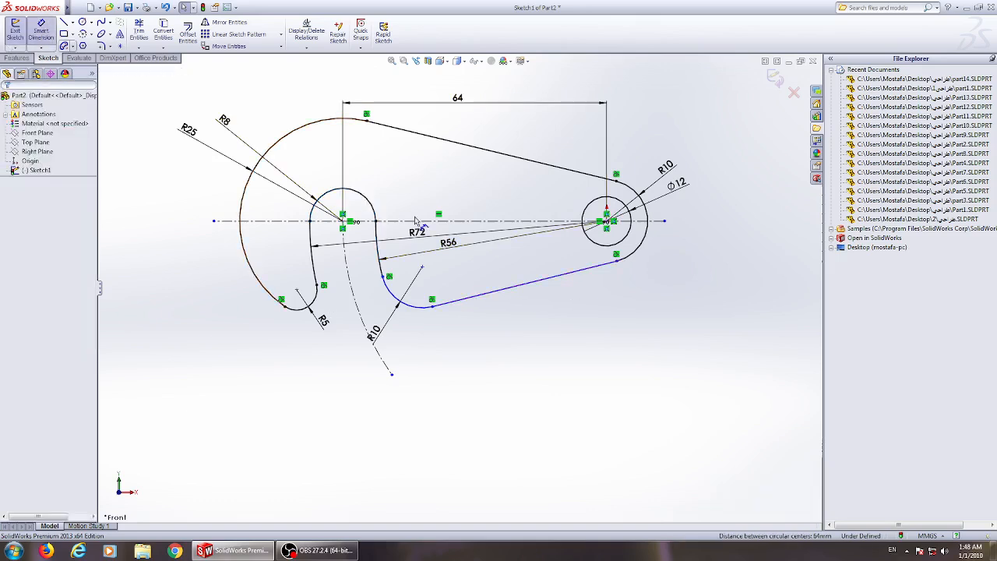
pyautogui.click(533, 283)
pyautogui.click(533, 355)
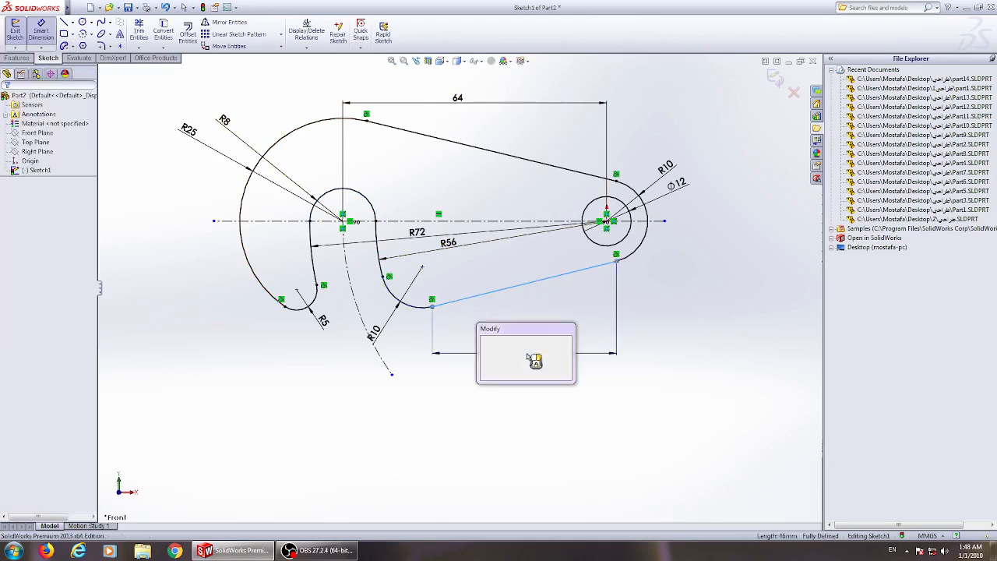
pyautogui.press('Return')
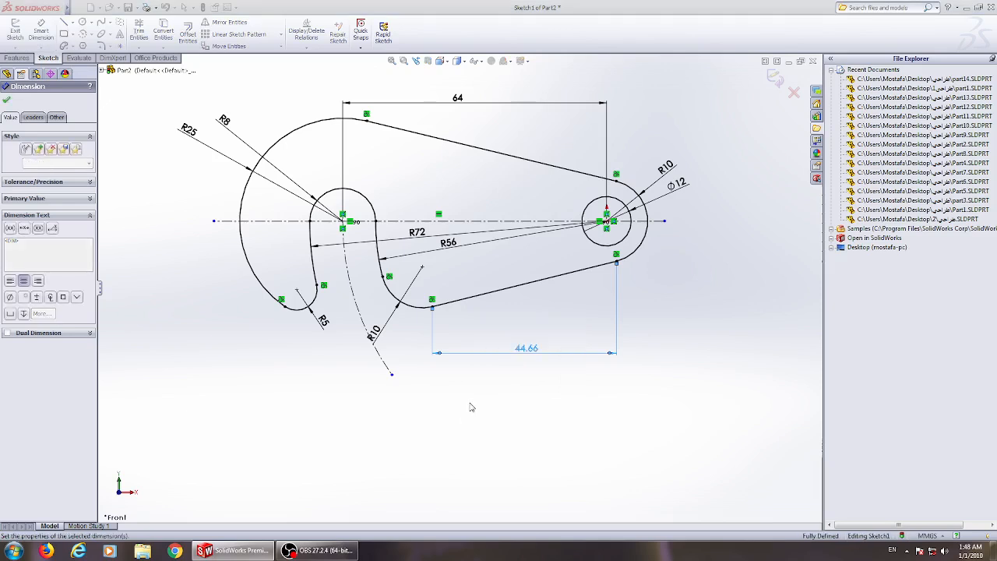
pyautogui.press('z')
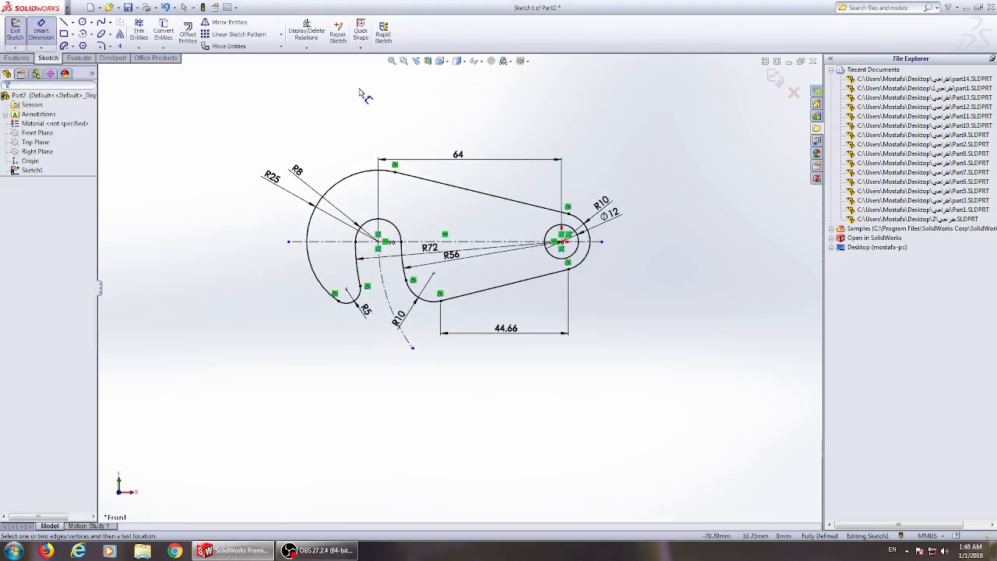
pyautogui.scroll(-2, 366, 95)
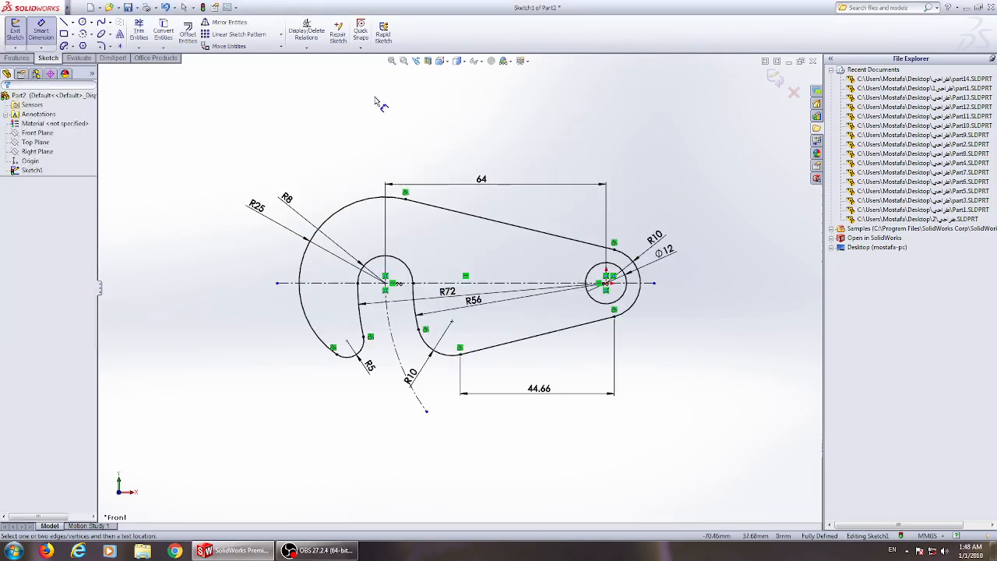